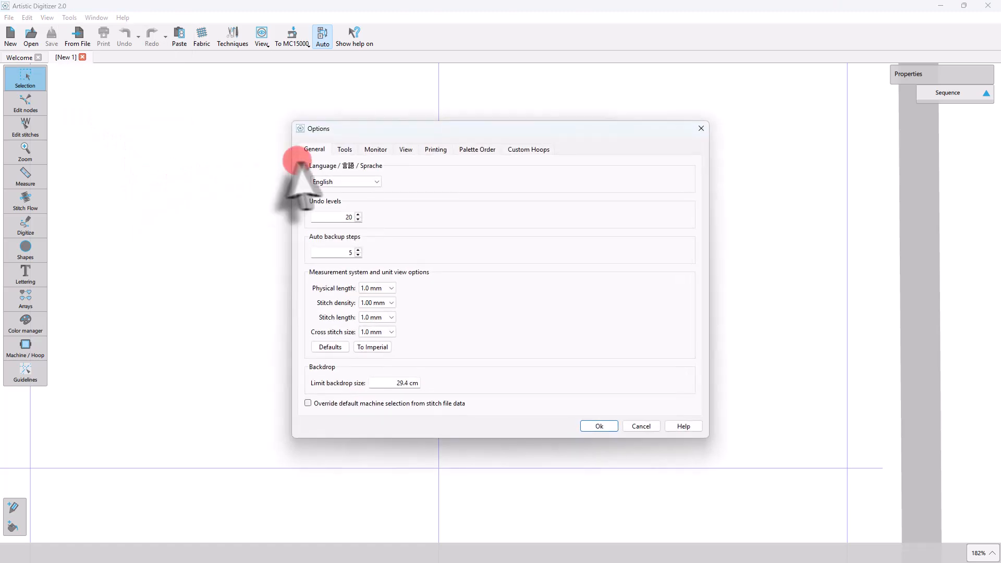
# Set the digitizer tool to Bezier Tool in the program options and accept the change
pyautogui.click(345, 149)
pyautogui.click(395, 292)
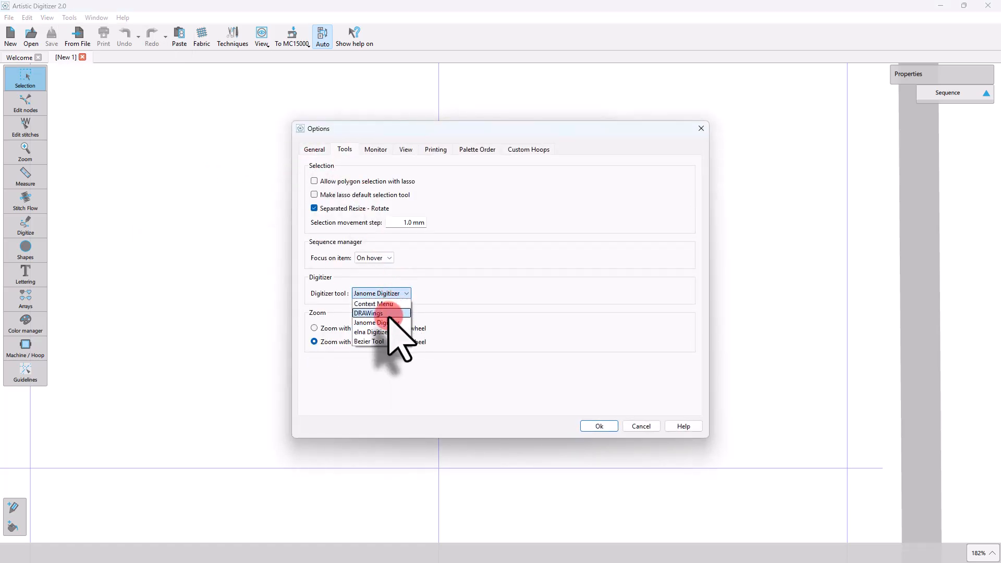
pyautogui.click(371, 341)
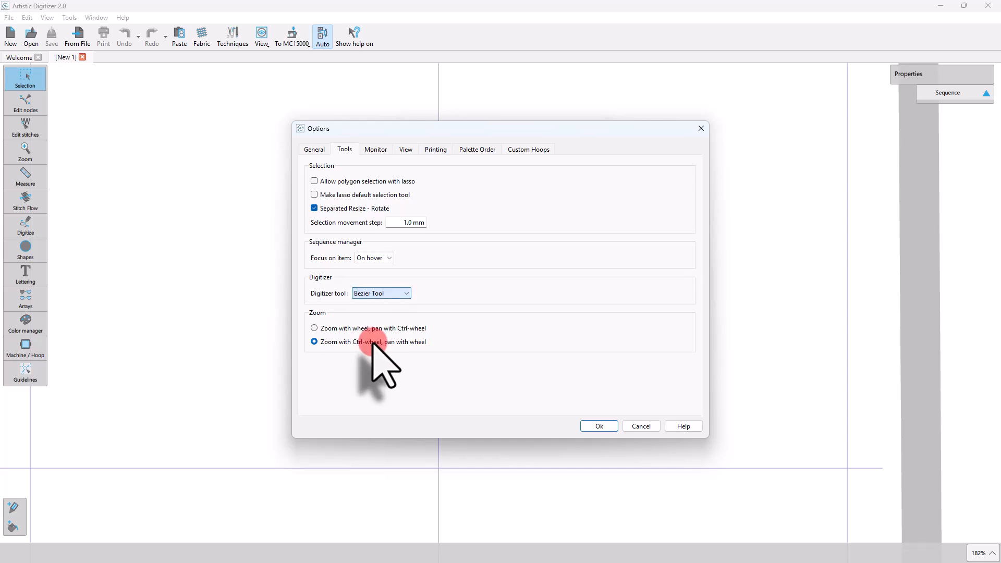
pyautogui.click(599, 426)
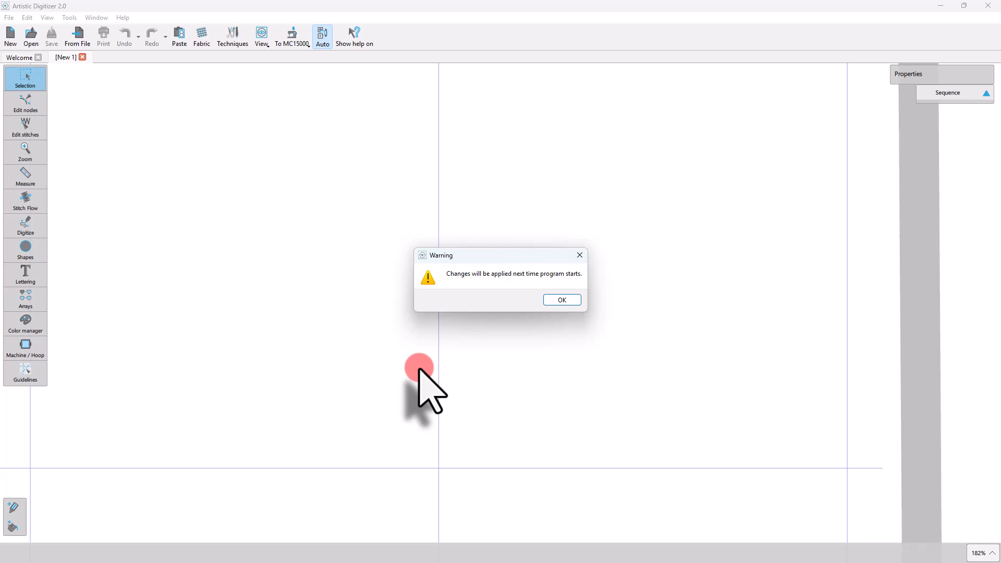
pyautogui.click(573, 300)
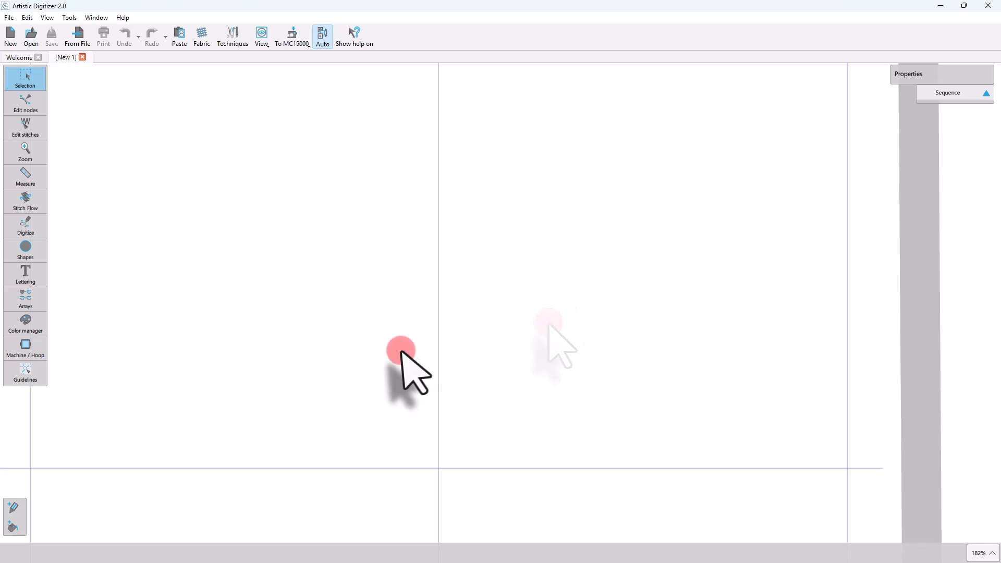
# Start an outline shape with three corner nodes that form a tall straight-sided peak
pyautogui.click(38, 233)
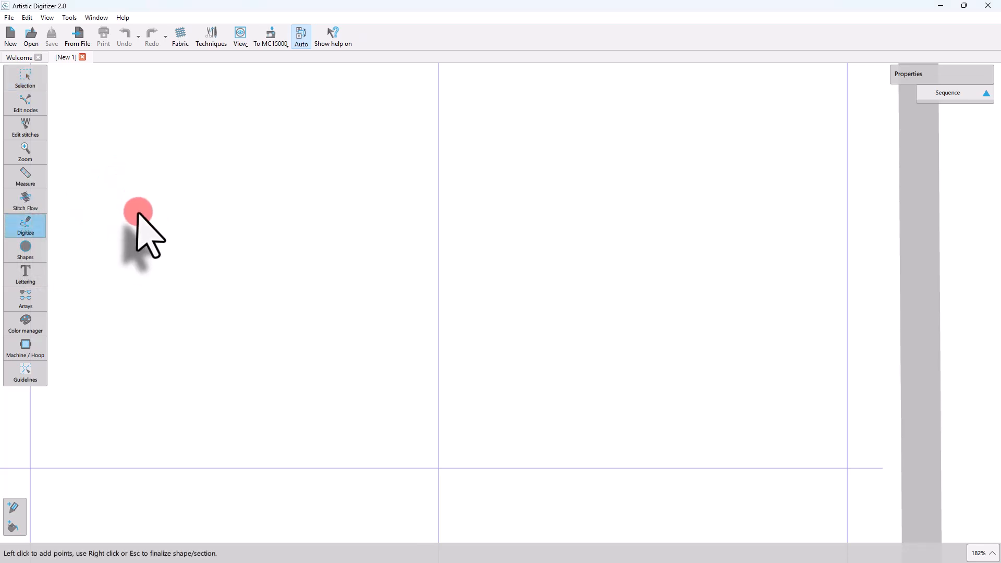
pyautogui.click(131, 223)
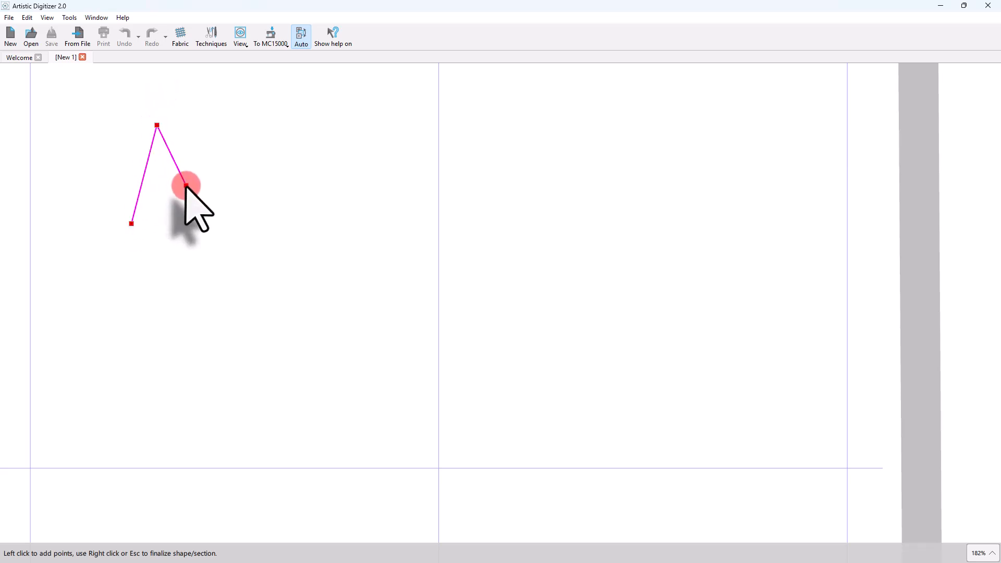
pyautogui.click(178, 134)
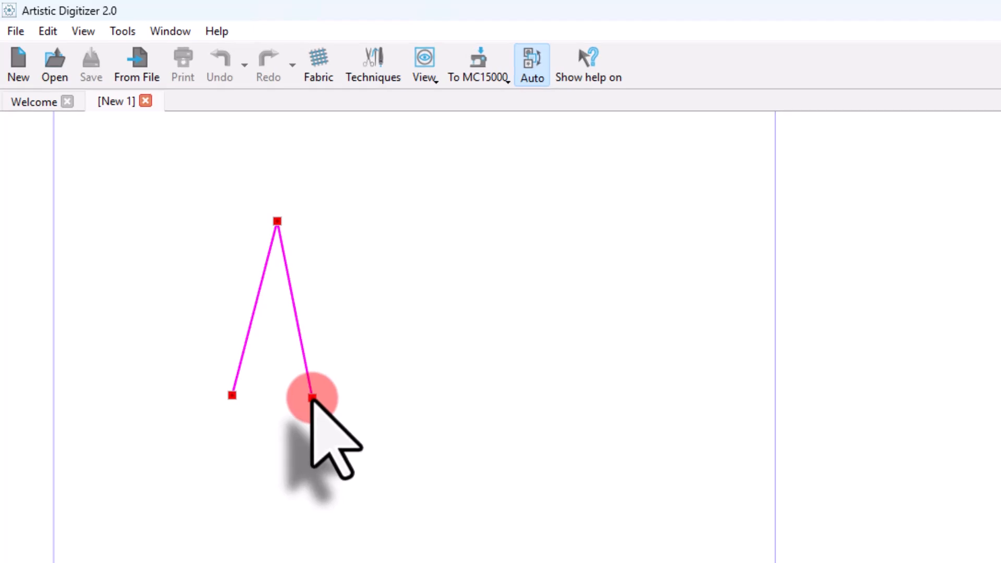
pyautogui.click(312, 397)
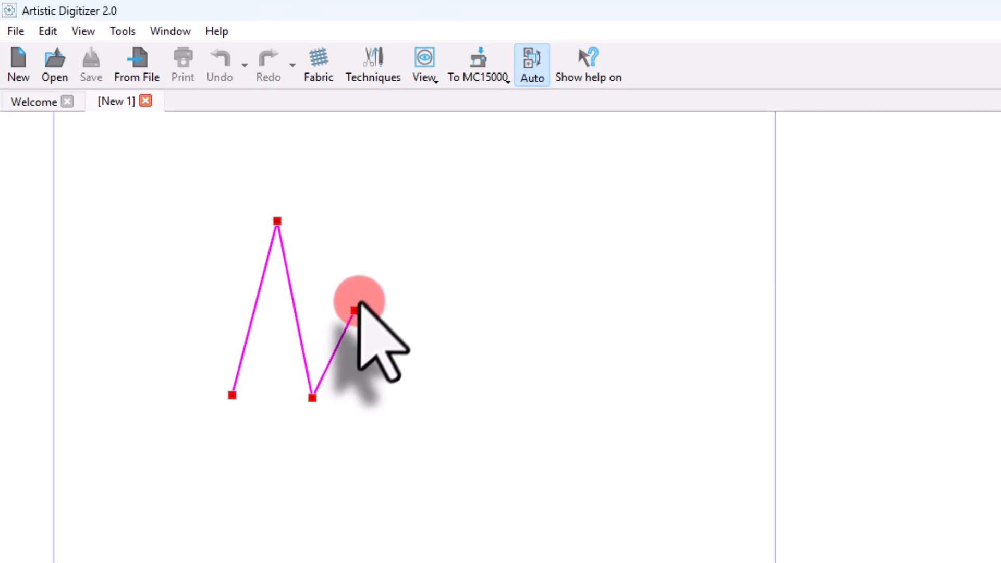
# Extend the outline with wavy curved segments through several smooth nodes, ending in a corner node
pyautogui.moveTo(340, 286); pyautogui.dragTo(504, 405)
pyautogui.click(433, 414)
pyautogui.press('shift')
pyautogui.click(540, 306)
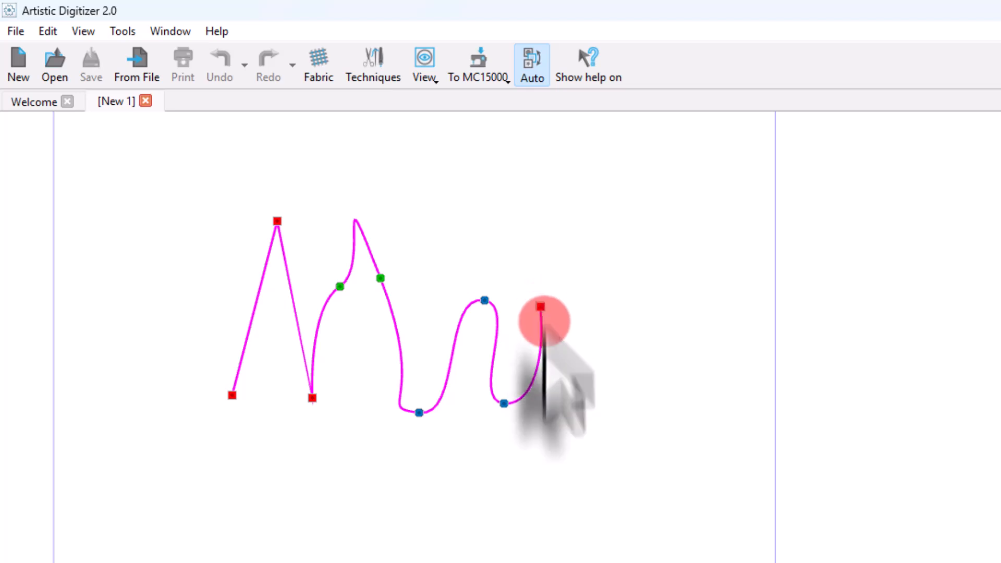
# Continue the outline with a straight zigzag of corner nodes followed by a curved arch
pyautogui.click(563, 397)
pyautogui.click(578, 288)
pyautogui.click(620, 401)
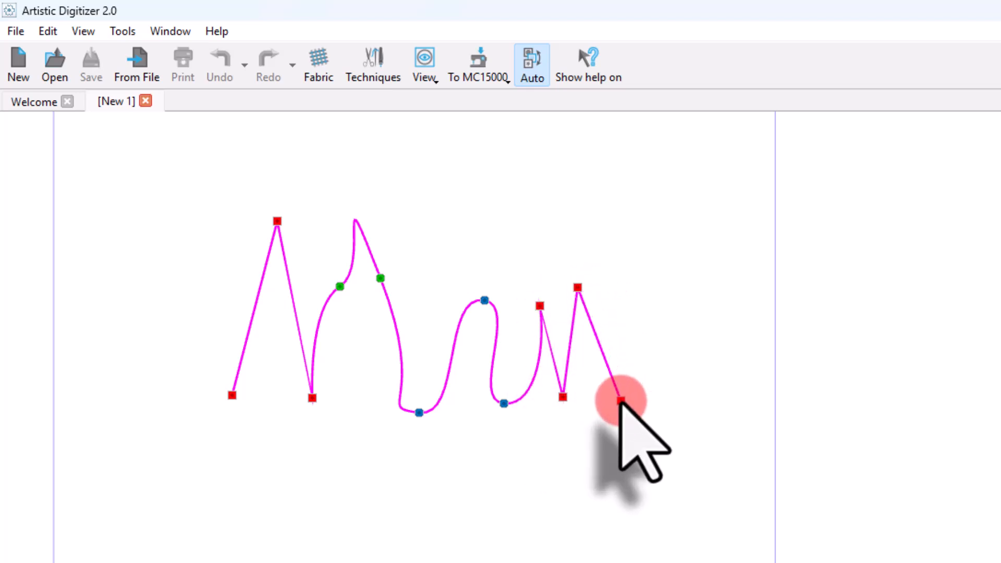
pyautogui.moveTo(621, 401); pyautogui.dragTo(703, 442)
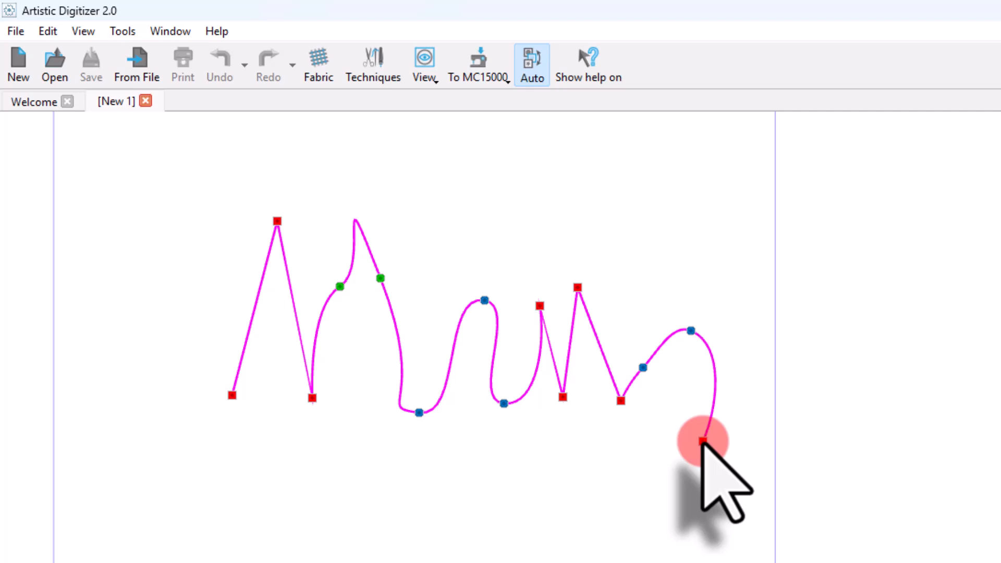
# Remove the most recently placed outline nodes one by one, back to the three-corner peak
pyautogui.press('BackSpace')
pyautogui.press('BackSpace')
pyautogui.press('BackSpace')
pyautogui.press('BackSpace')
pyautogui.press('BackSpace')
pyautogui.press('BackSpace')
pyautogui.press('BackSpace')
pyautogui.press('BackSpace')
pyautogui.press('BackSpace')
pyautogui.press('BackSpace')
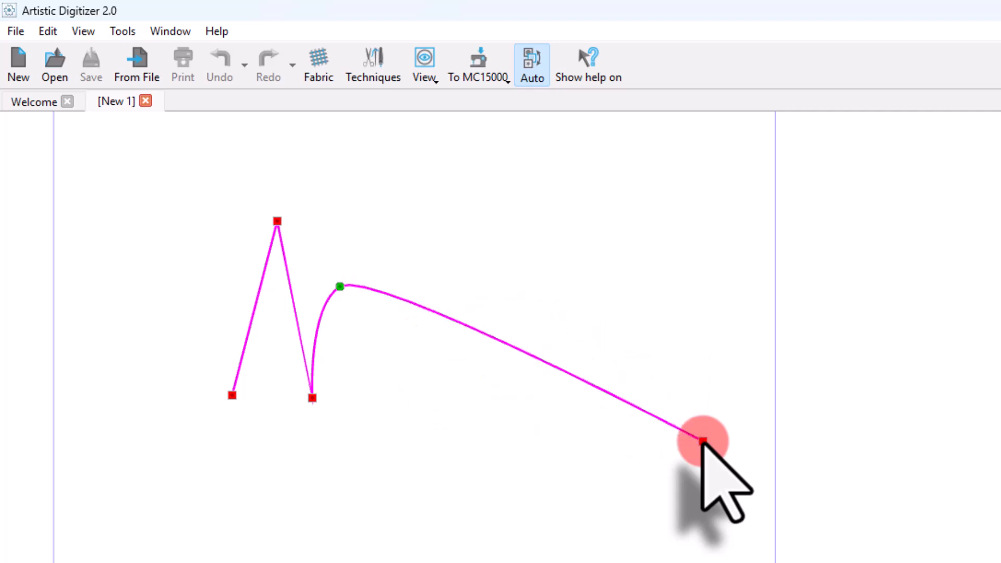
pyautogui.press('BackSpace')
# Finish the first peak section and complete the shape with a second straight peak beside it, about 28 mm wide and 29 mm high overall
pyautogui.moveTo(703, 442); pyautogui.dragTo(396, 415)
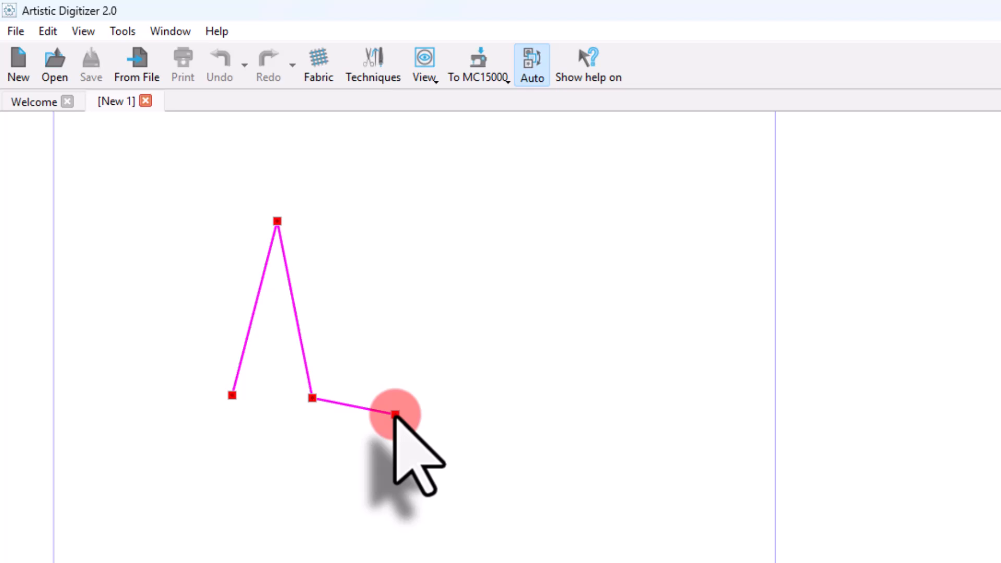
pyautogui.rightClick(396, 414)
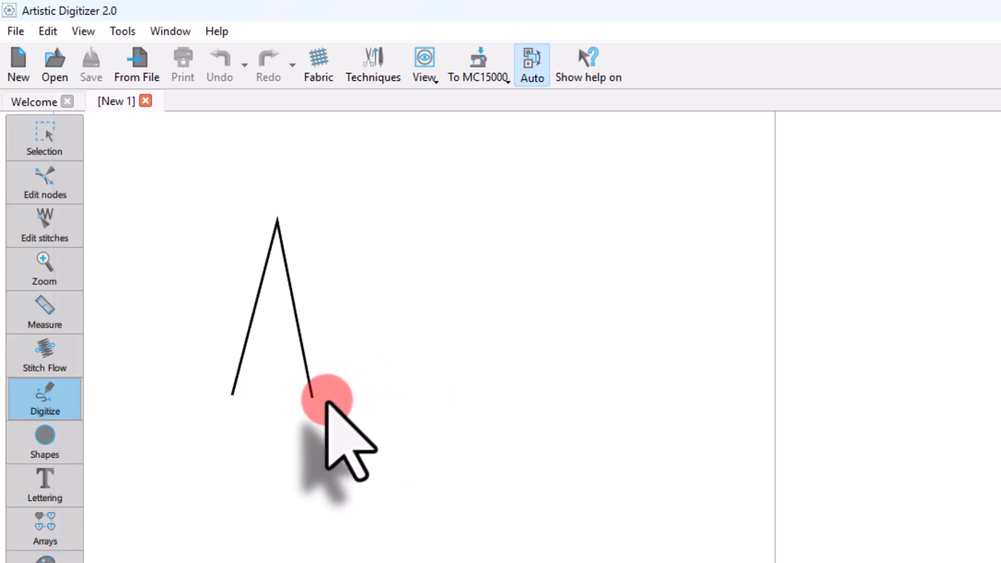
pyautogui.click(324, 395)
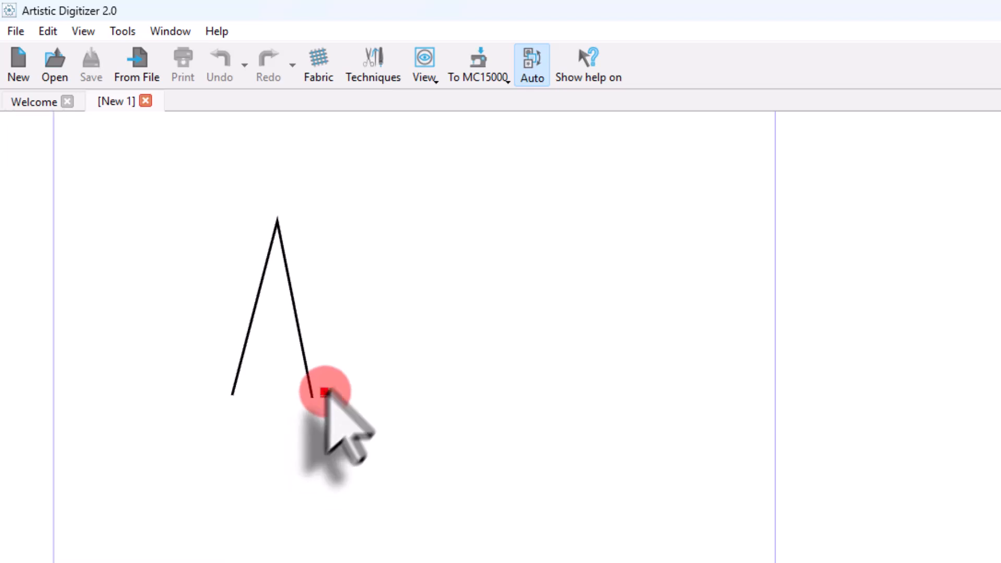
pyautogui.click(382, 226)
pyautogui.click(407, 396)
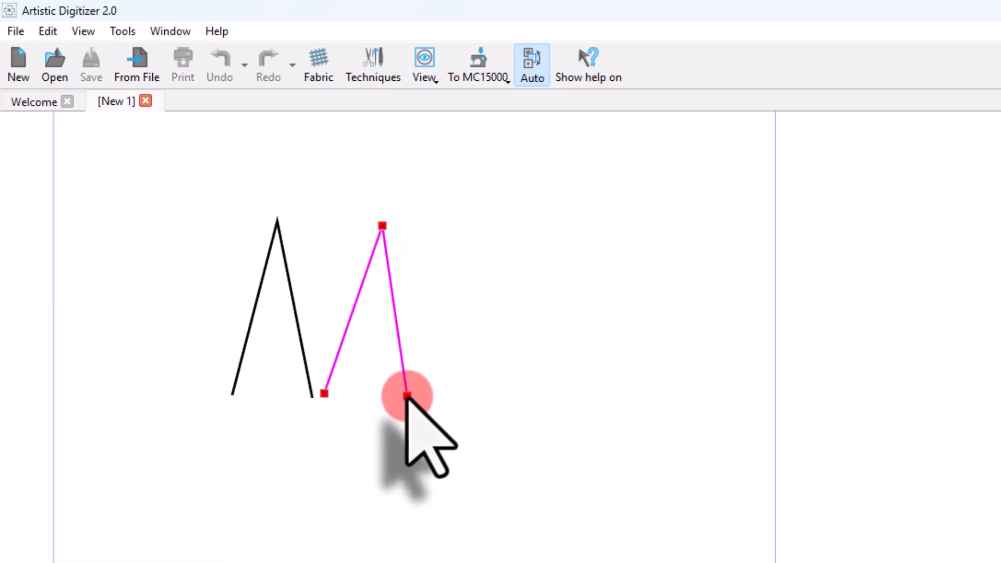
pyautogui.doubleClick(407, 396)
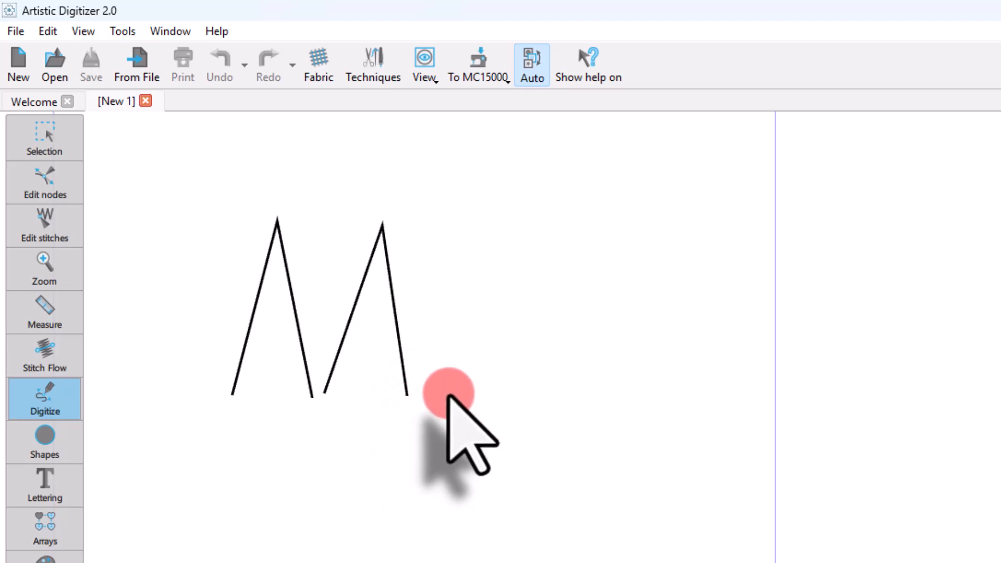
pyautogui.doubleClick(448, 395)
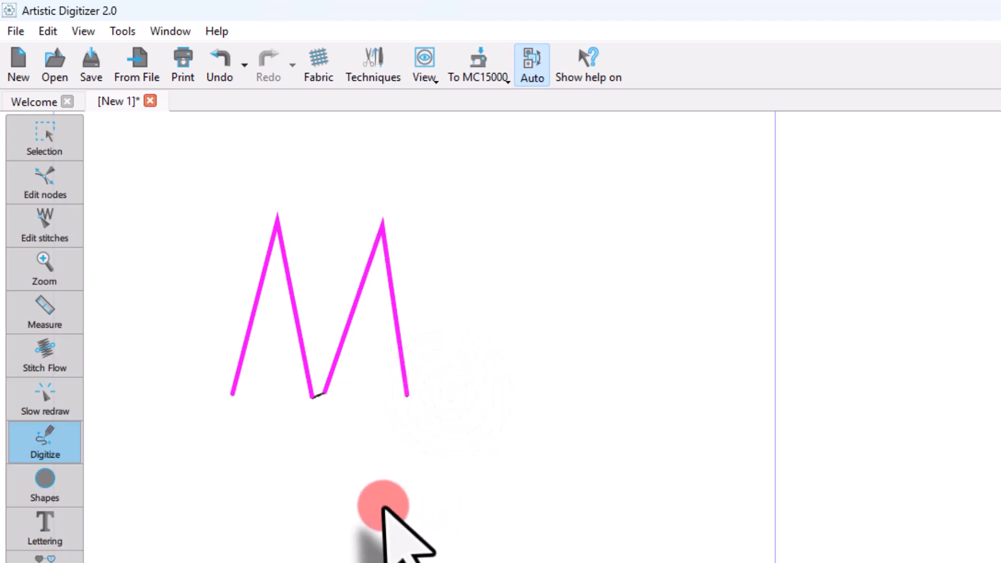
# Draw a straight downward-pointing V section just below the first peak and finish that section
pyautogui.scroll(3, 315, 386)
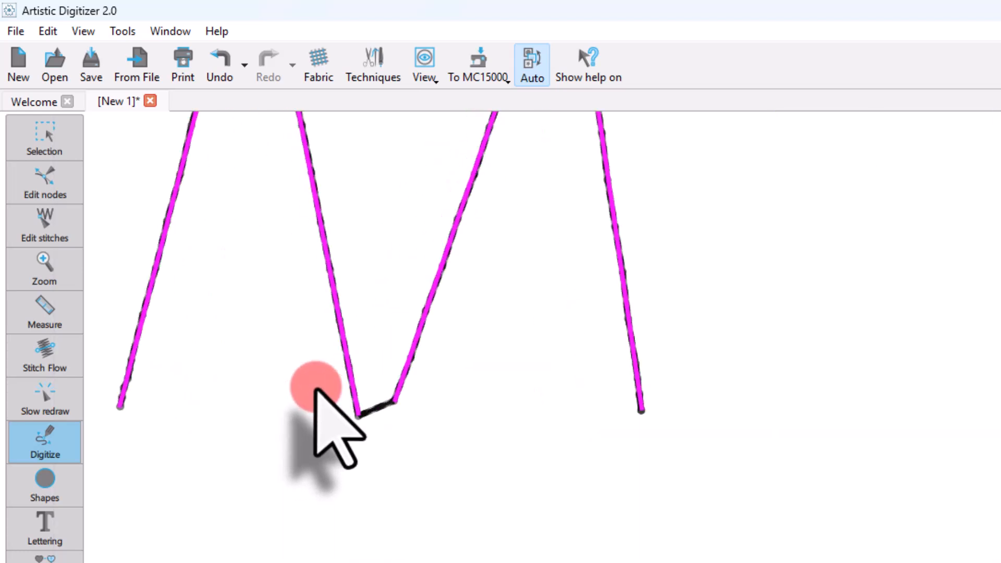
pyautogui.scroll(-1, 402, 433)
pyautogui.scroll(-2, 358, 324)
pyautogui.scroll(2, 358, 313)
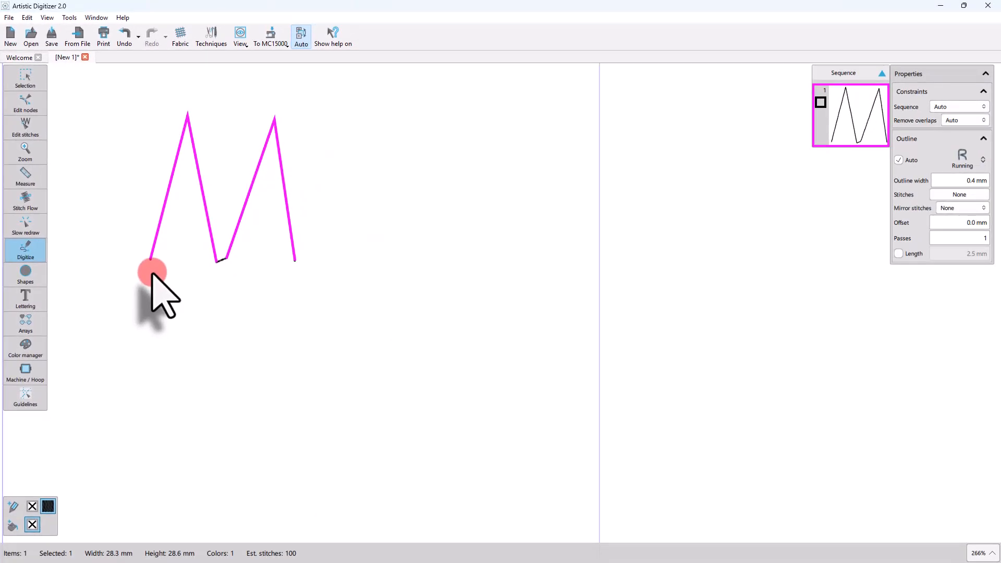
pyautogui.click(153, 273)
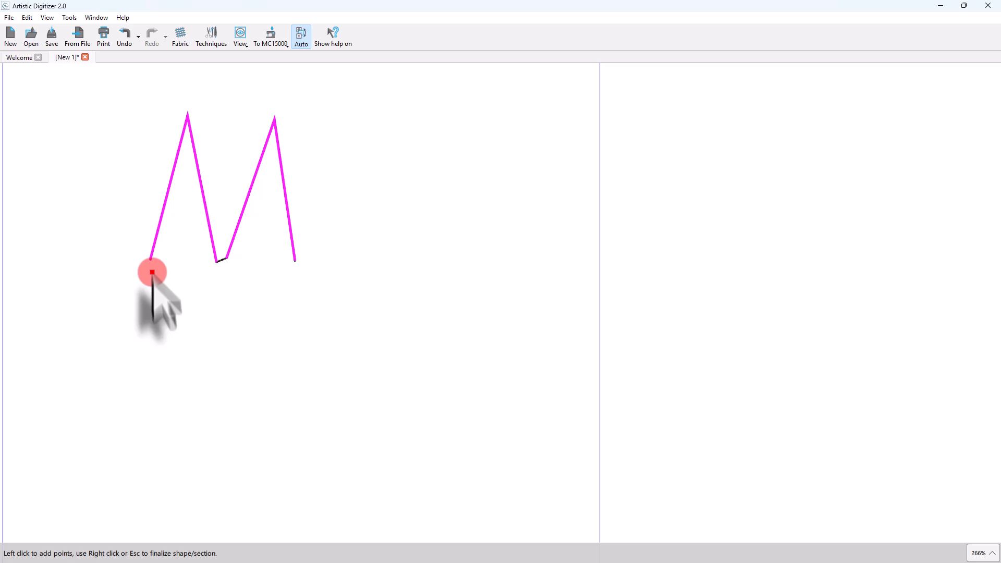
pyautogui.click(181, 385)
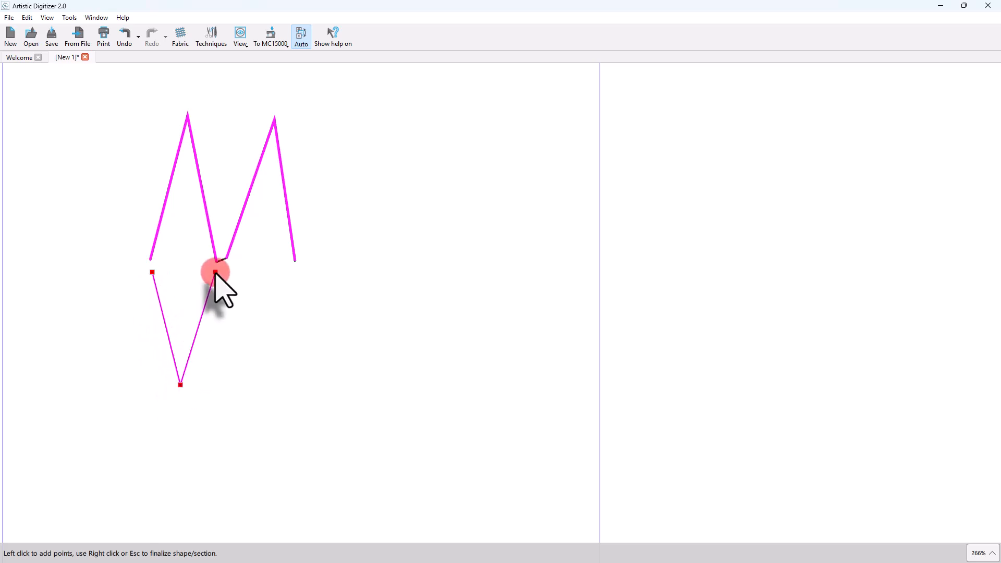
pyautogui.click(216, 272)
pyautogui.rightClick(219, 275)
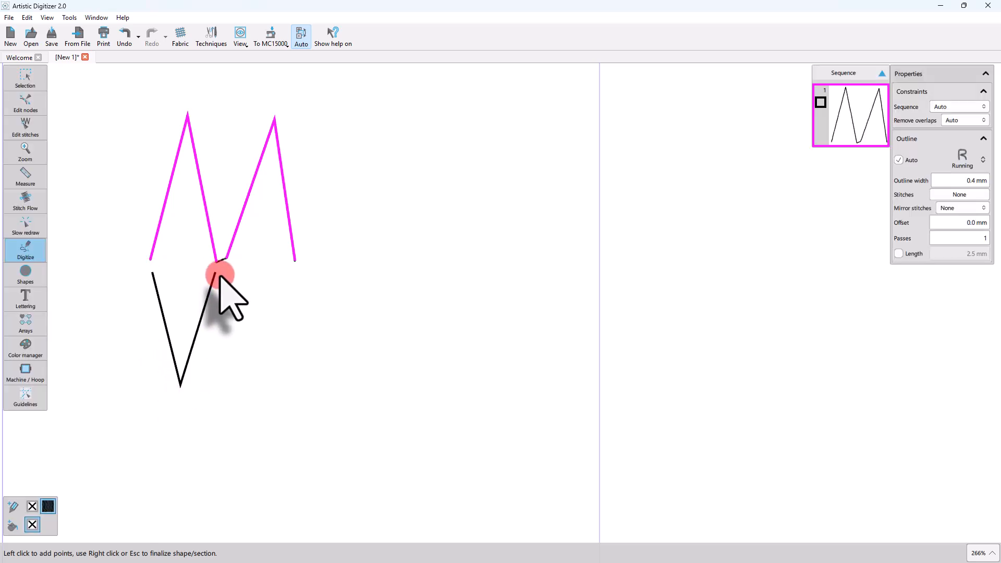
# Add a second downward V section beside the first and finalize the lower shape, about 28 mm wide and 22 mm high overall
pyautogui.click(219, 276)
pyautogui.click(268, 385)
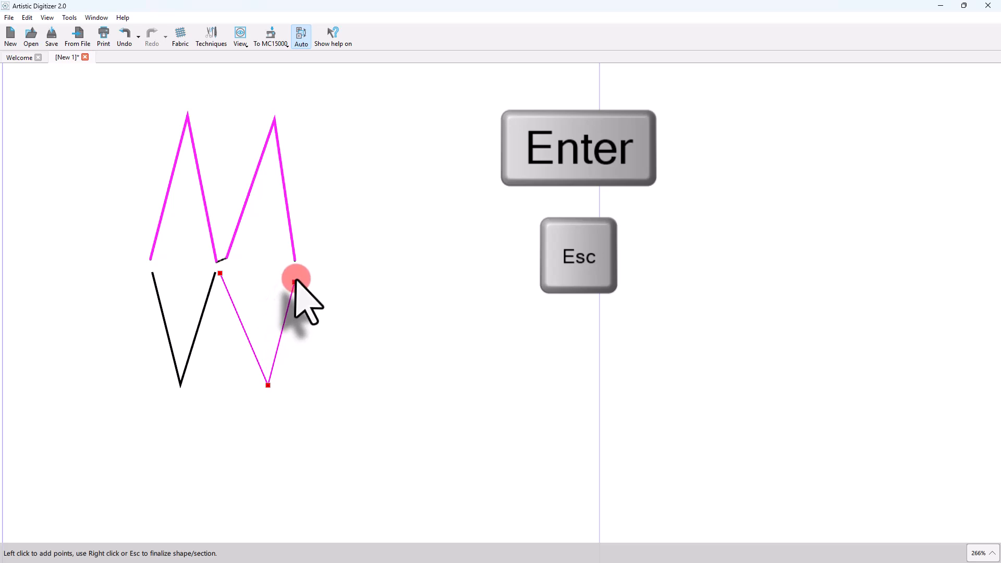
pyautogui.click(296, 278)
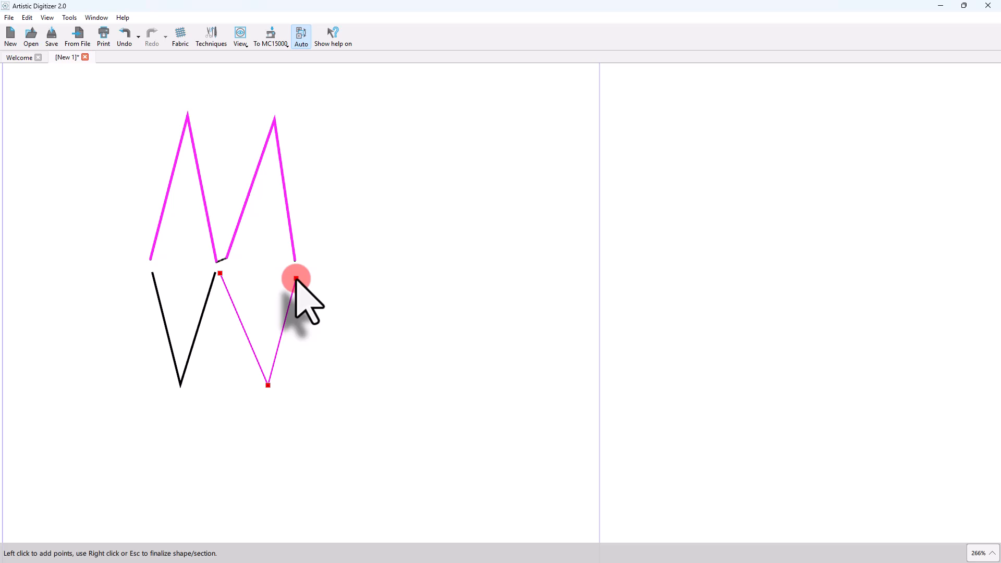
pyautogui.rightClick(296, 278)
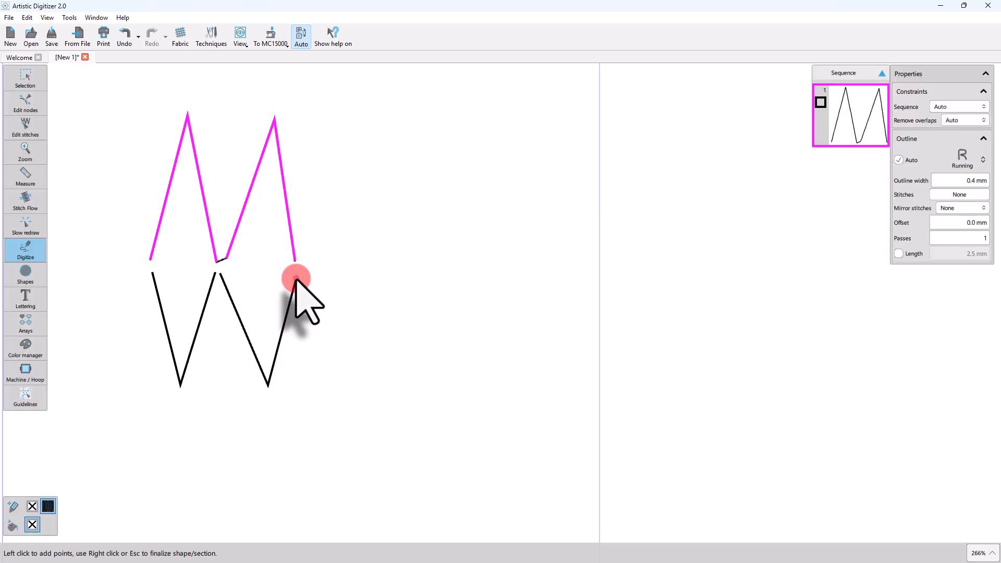
pyautogui.rightClick(317, 321)
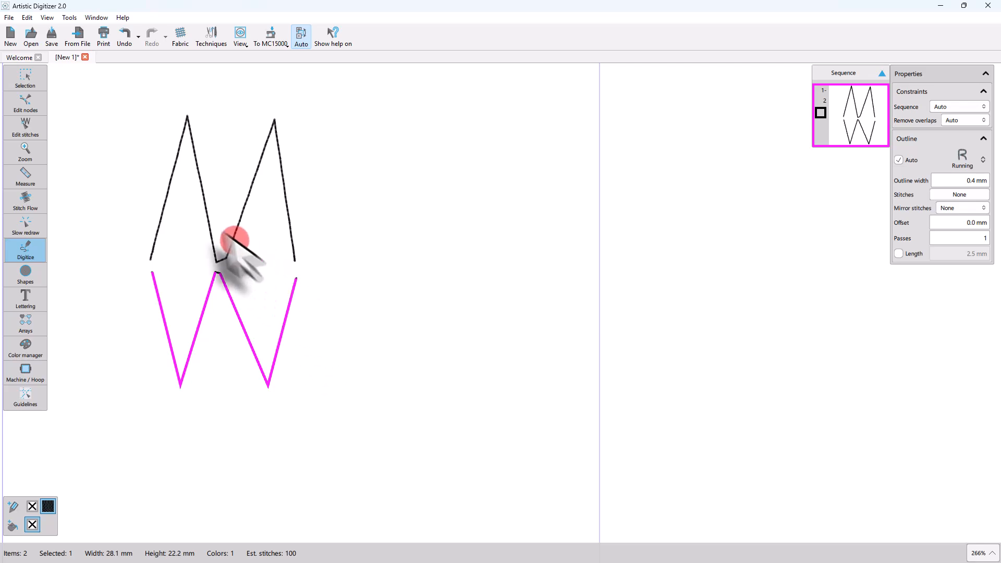
# Clear the selection, and select the upper zigzag and the lower zigzag in turn to check that they are separate objects
pyautogui.moveTo(36, 80)
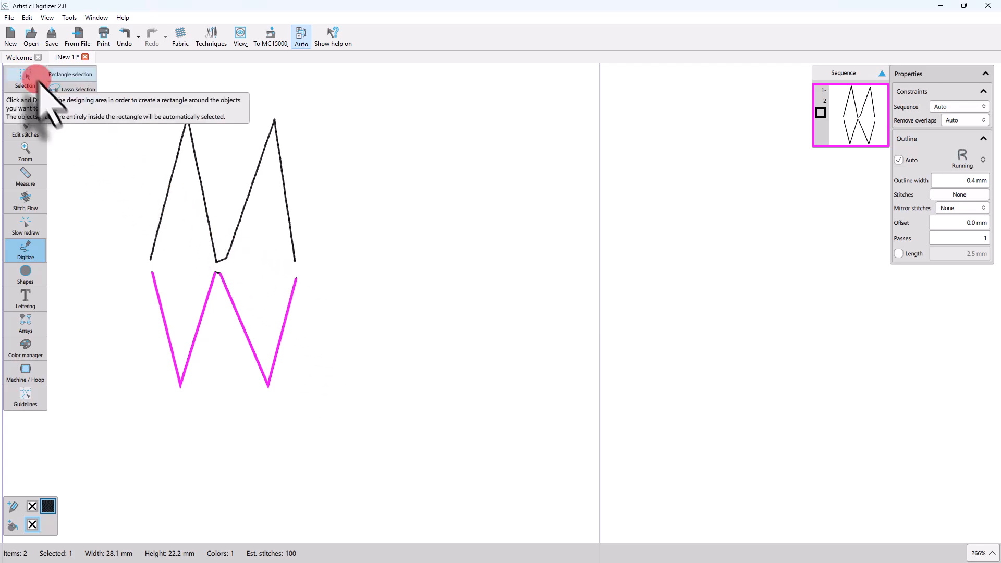
pyautogui.press('Escape')
pyautogui.click(334, 301)
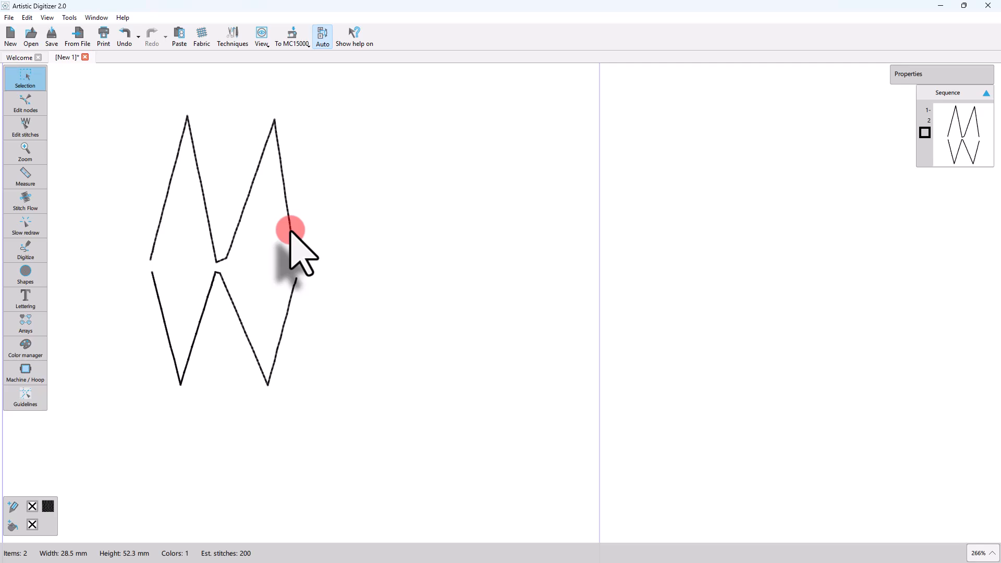
pyautogui.click(290, 230)
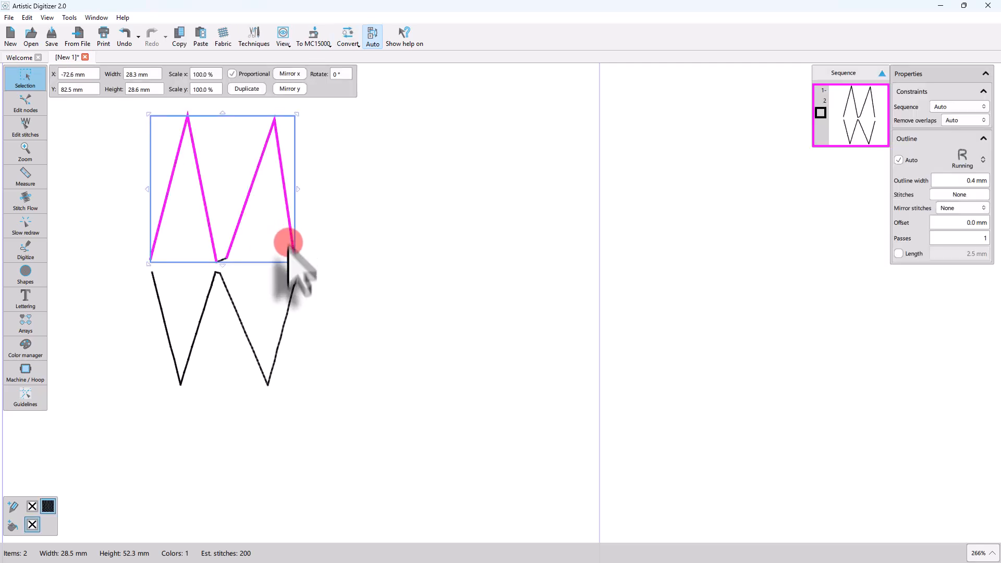
pyautogui.click(283, 326)
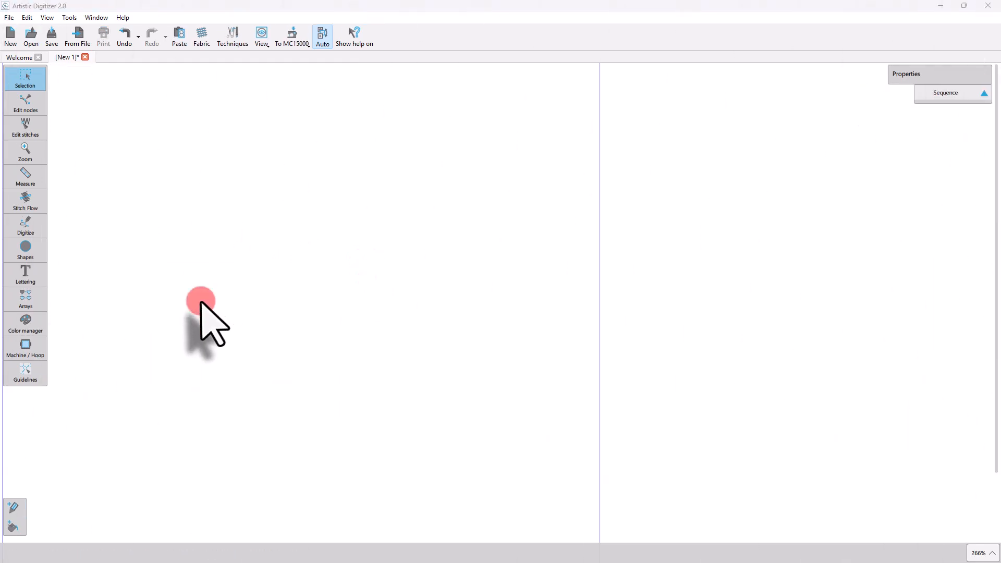
# Digitize a closed four-corner diamond with straight sides on the empty canvas using the Outline shape tool
pyautogui.click(26, 226)
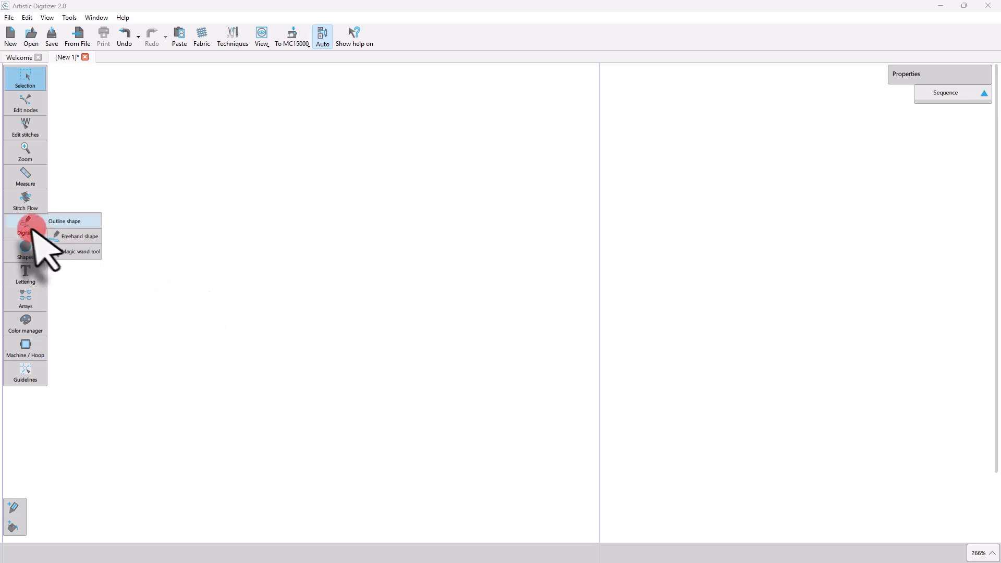
pyautogui.click(121, 149)
pyautogui.click(154, 99)
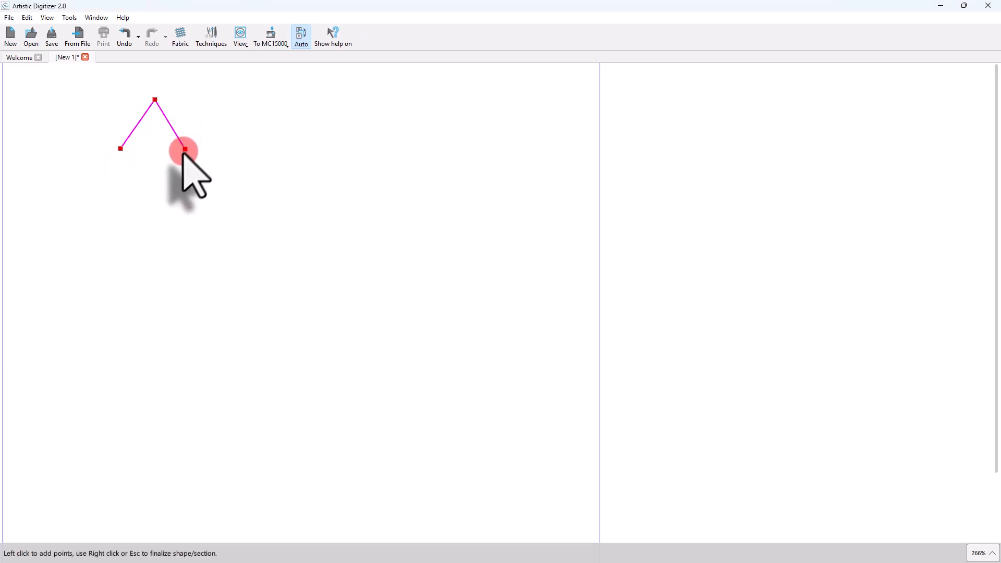
pyautogui.click(179, 149)
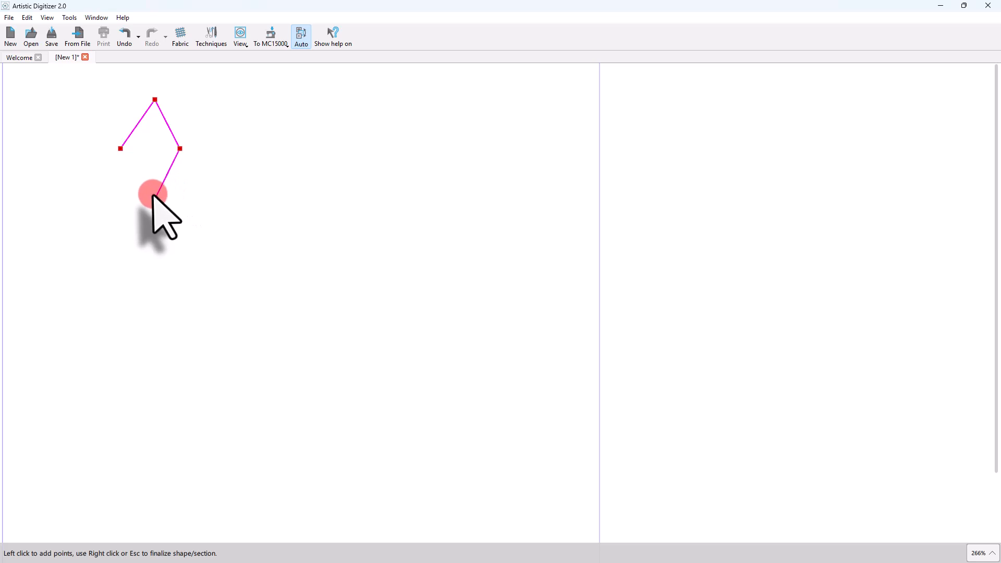
pyautogui.click(152, 186)
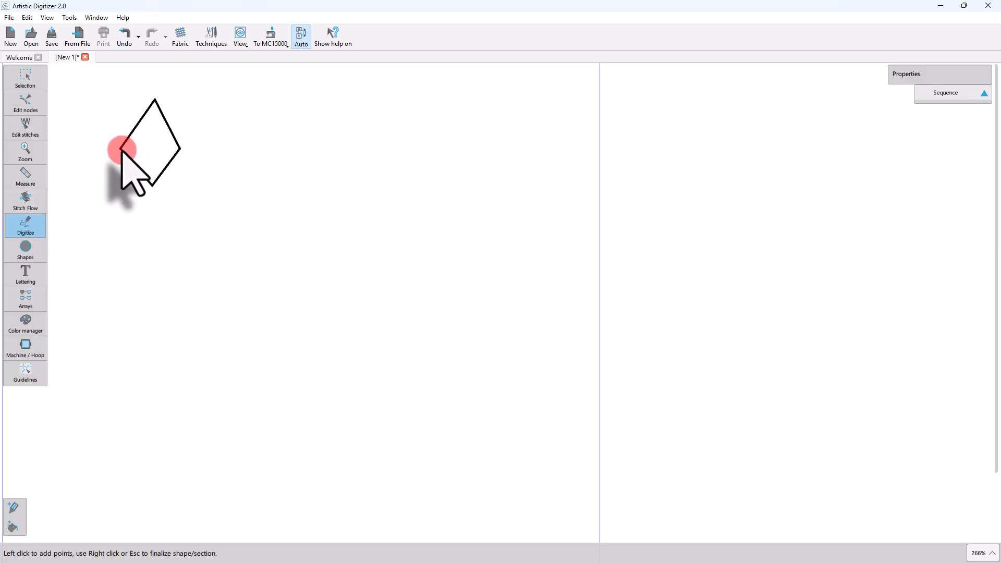
# Close the diamond outline and start a new outline beside it with one rounded arch: straight end nodes and a curved node at the peak
pyautogui.click(126, 151)
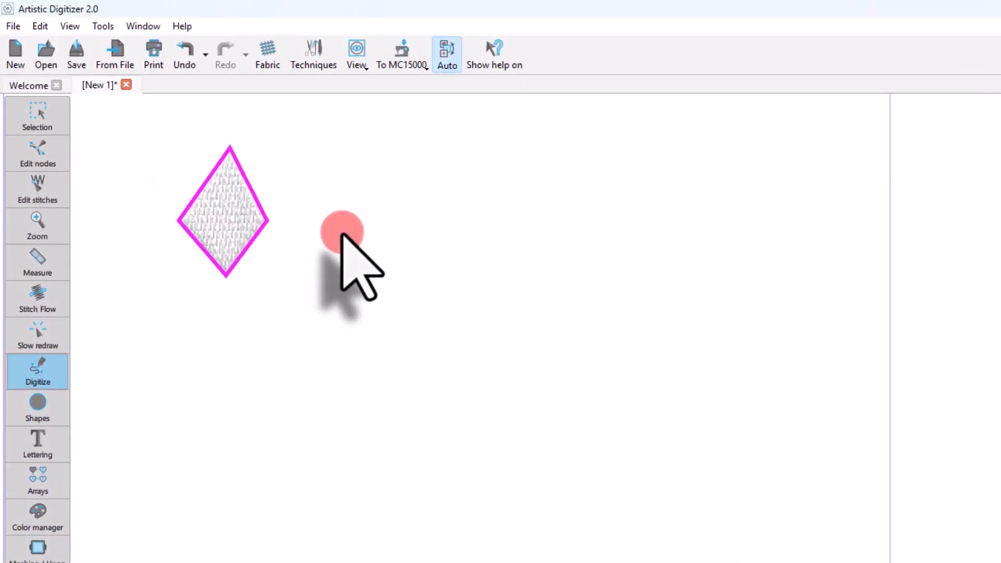
pyautogui.click(342, 232)
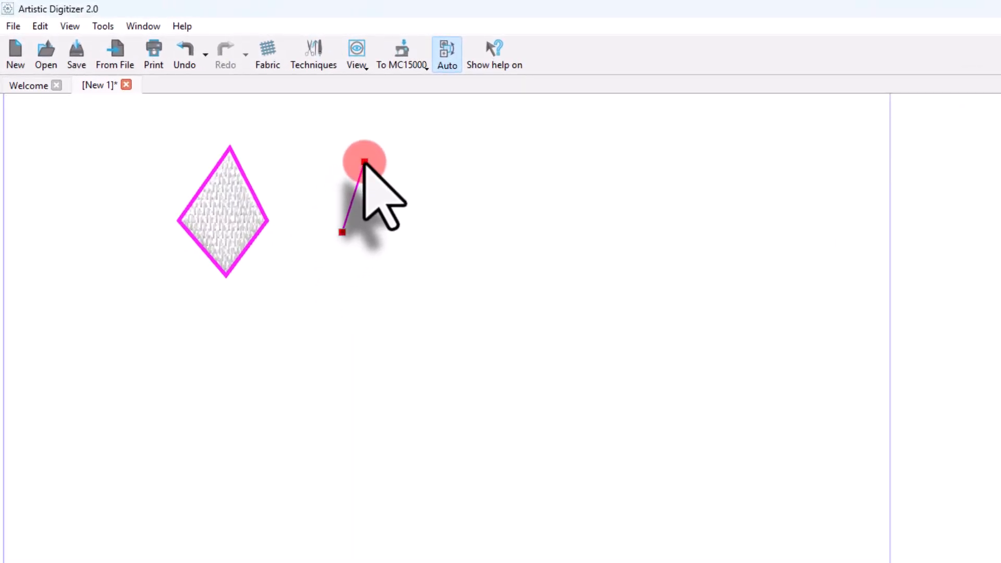
pyautogui.press('shift')
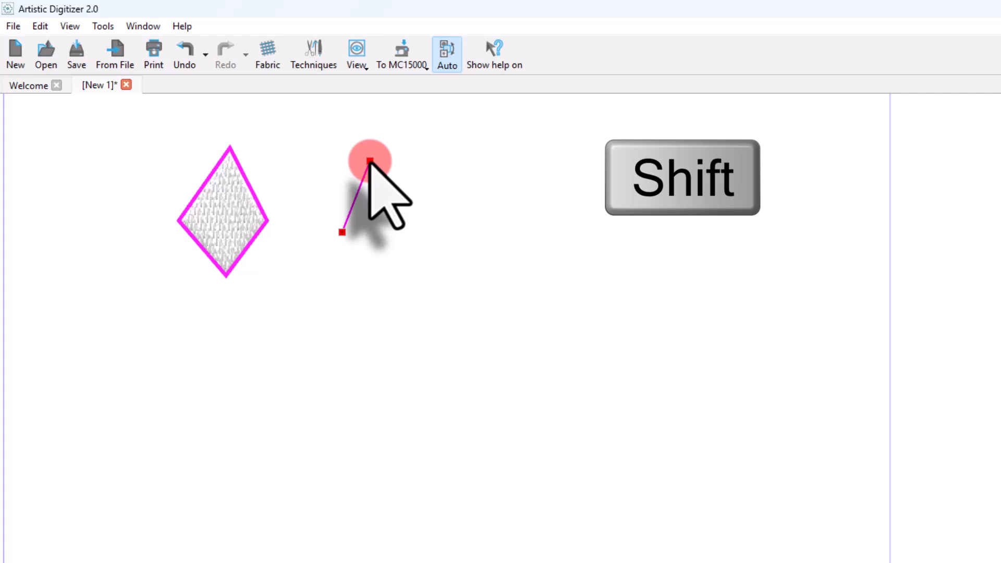
pyautogui.click(370, 161)
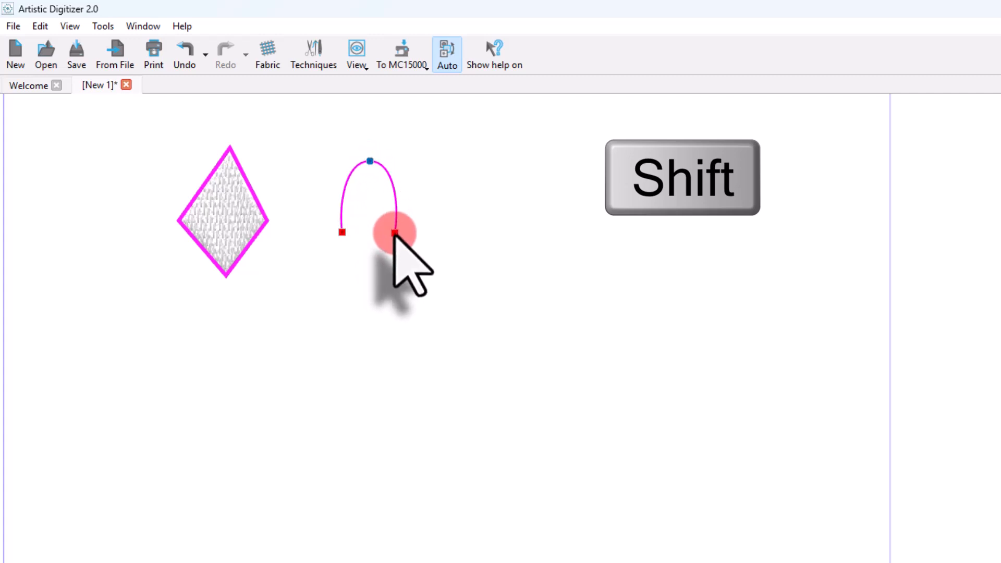
pyautogui.click(395, 232)
# Extend the outline with two more rounded arches, using curved nodes at the peaks and straight nodes at the base
pyautogui.click(427, 160)
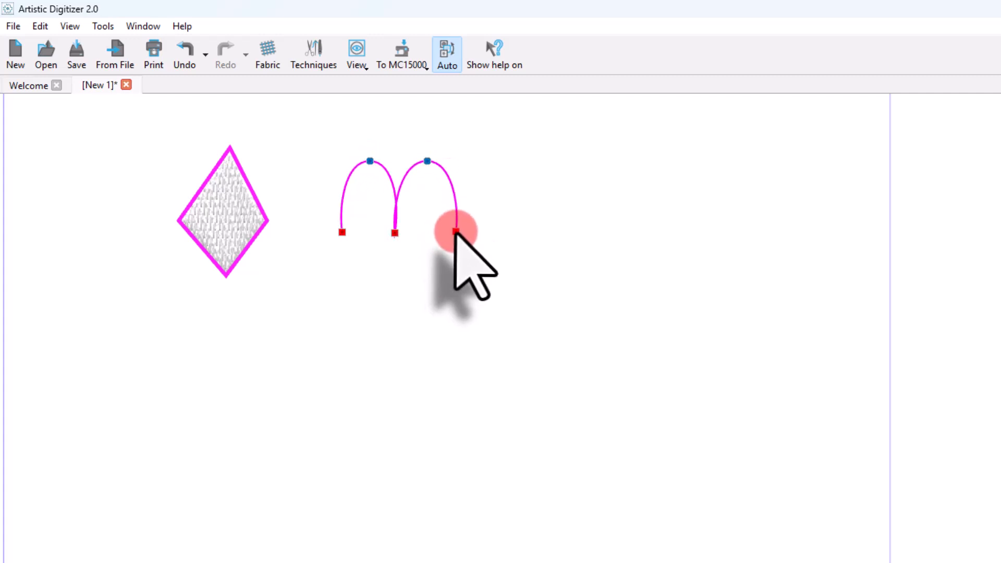
pyautogui.click(471, 159)
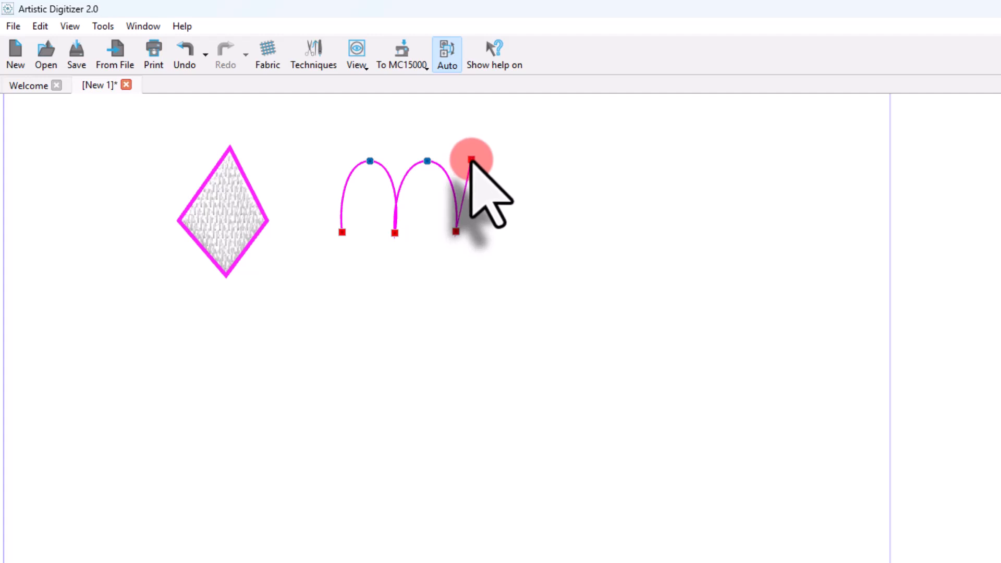
pyautogui.click(513, 195)
pyautogui.moveTo(505, 228); pyautogui.dragTo(496, 229)
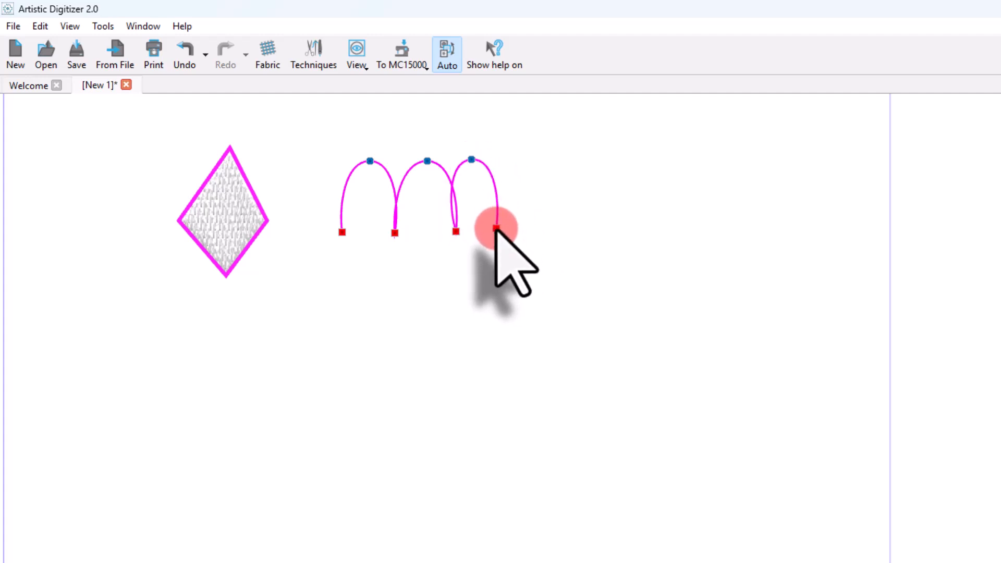
# Continue the same outline from the last arch with straight zigzag segments running back underneath the arches
pyautogui.click(506, 281)
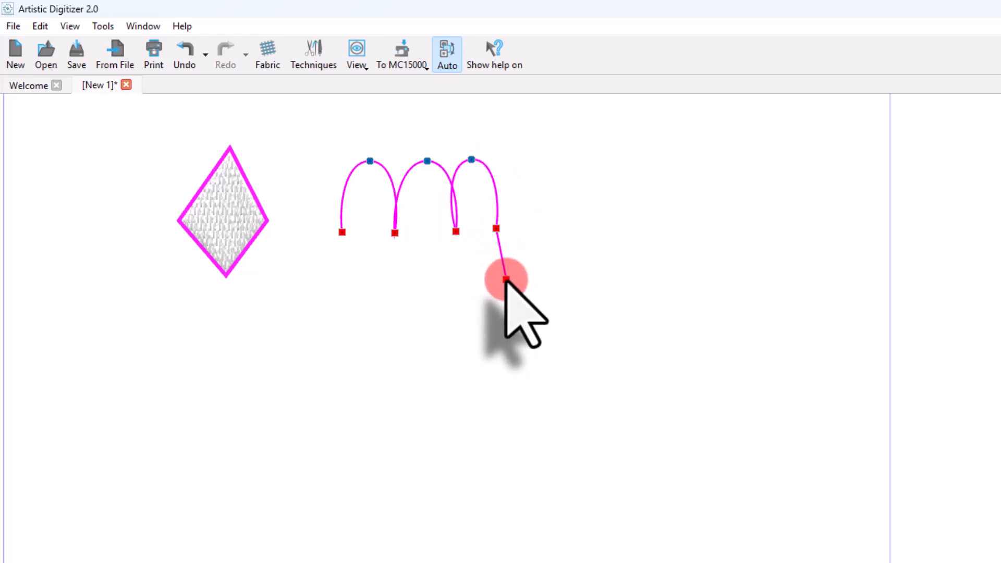
pyautogui.moveTo(506, 282); pyautogui.dragTo(472, 309)
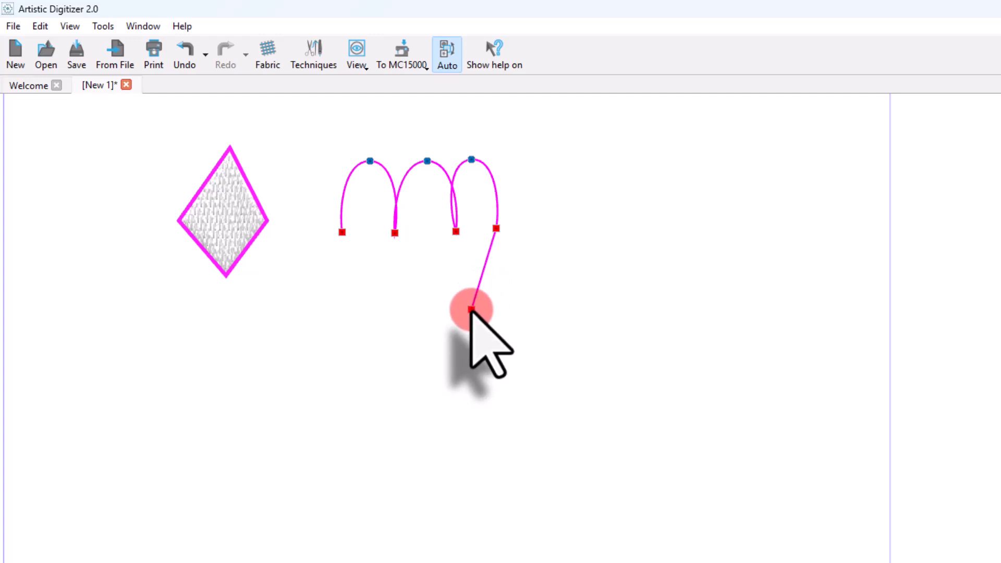
pyautogui.click(443, 259)
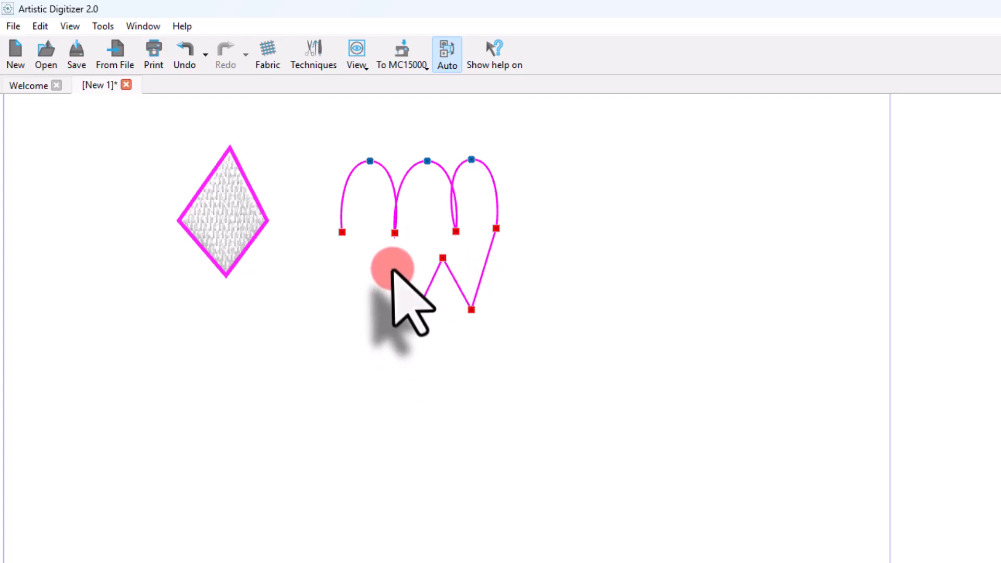
pyautogui.click(392, 267)
pyautogui.click(364, 311)
pyautogui.click(350, 267)
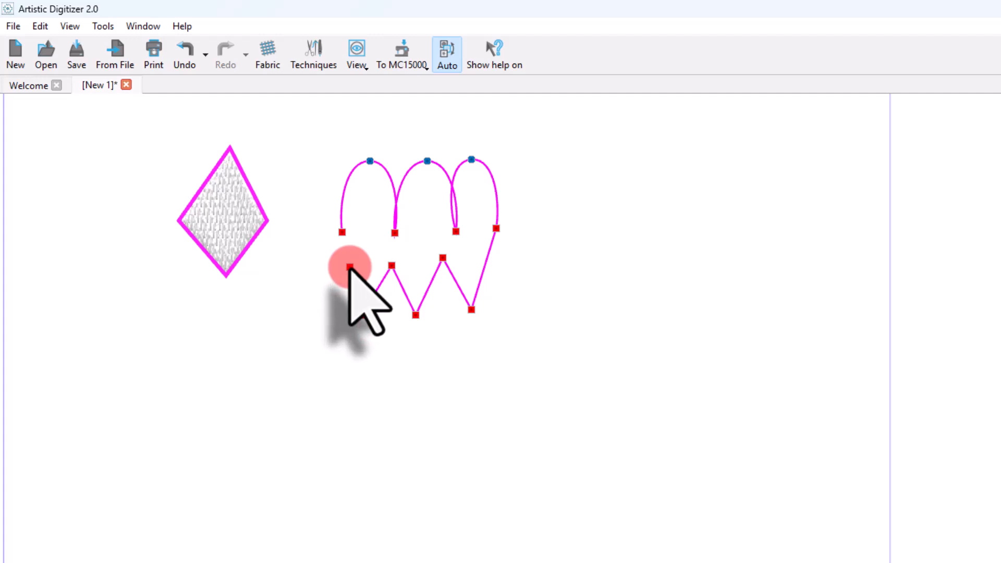
# Remove the most recently placed nodes one at a time, back to the peak of the first arch
pyautogui.press('BackSpace')
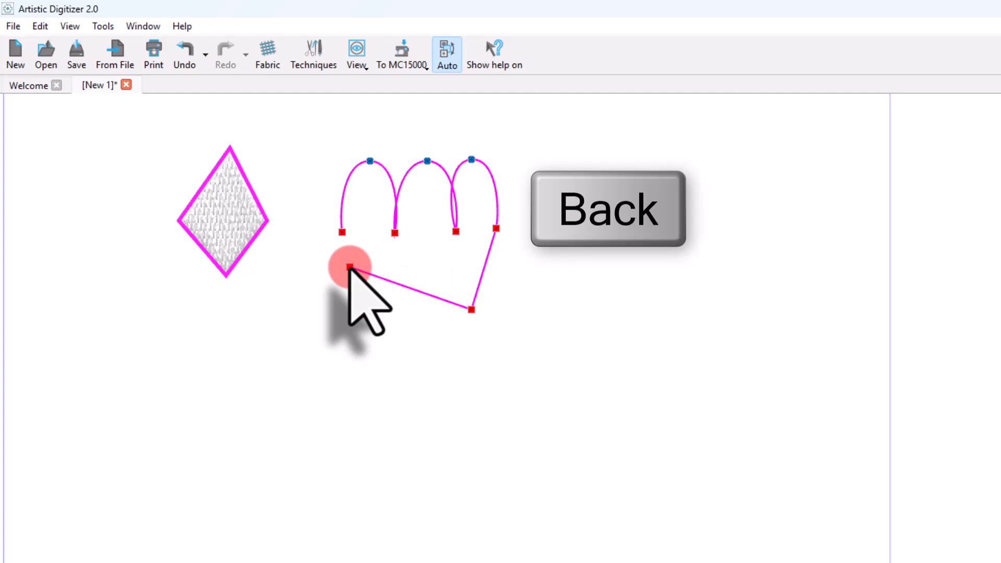
pyautogui.press('BackSpace')
pyautogui.press('BackSpace')
pyautogui.press('BackSpace')
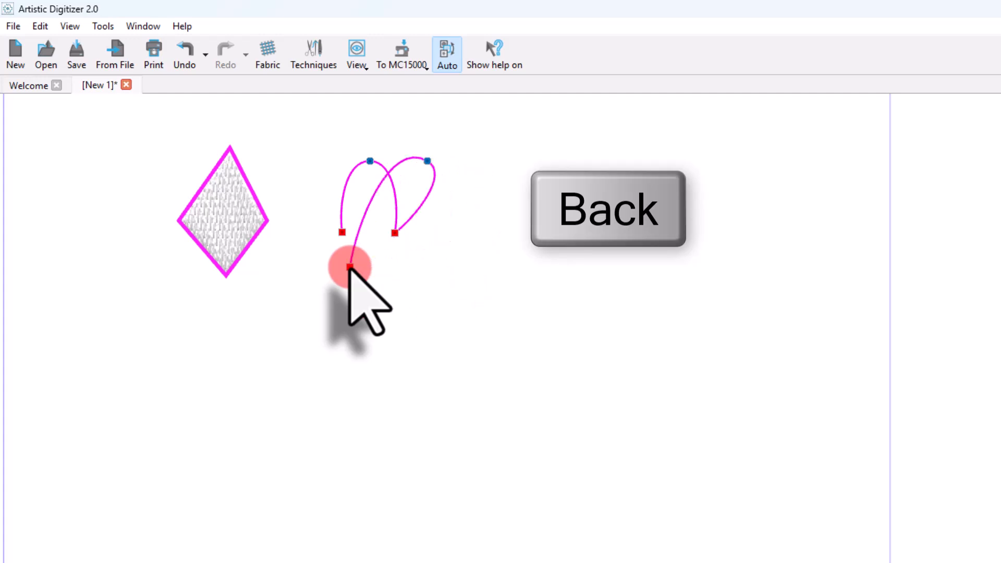
pyautogui.press('BackSpace')
pyautogui.press('BackSpace')
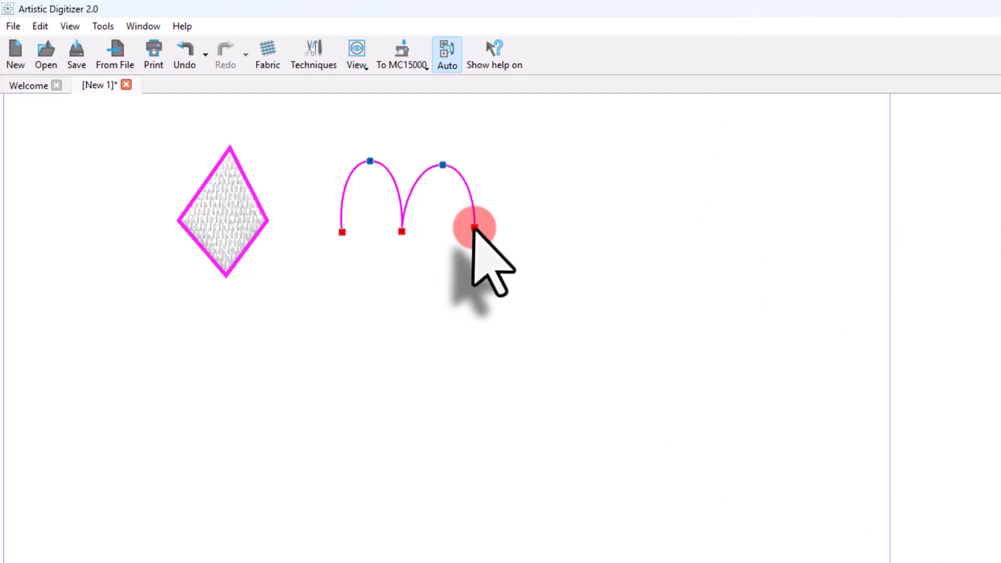
# Finalize the two-arch curve beside the diamond as an open outline
pyautogui.click(468, 255)
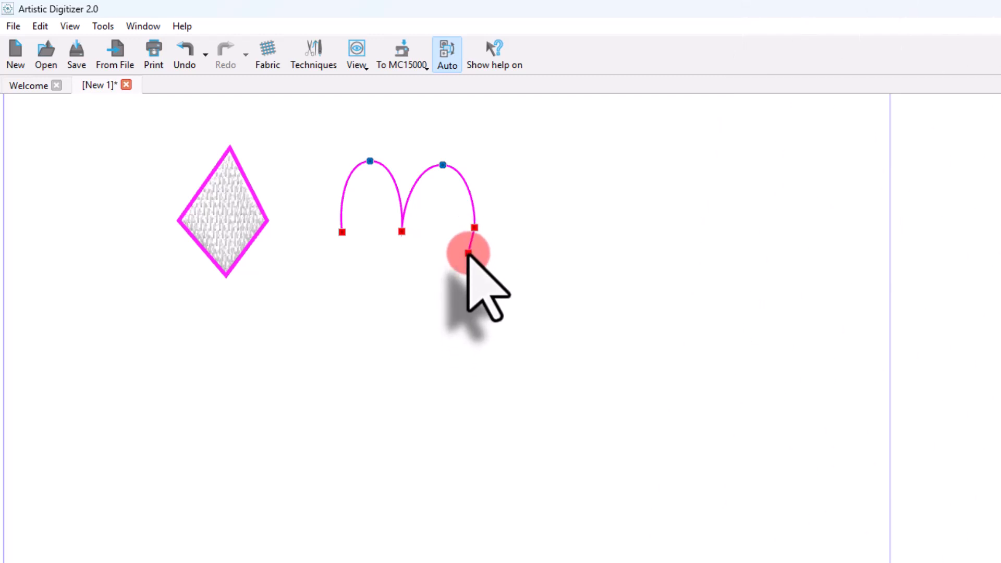
pyautogui.press('Return')
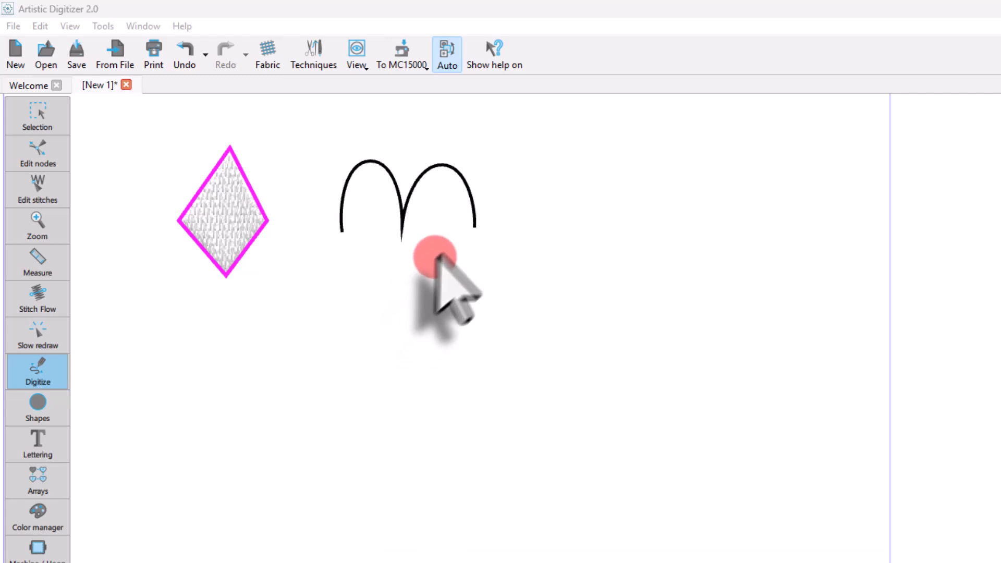
pyautogui.click(475, 228)
pyautogui.moveTo(472, 241)
pyautogui.mouseDown()
pyautogui.moveTo(402, 290)
pyautogui.moveTo(338, 230)
pyautogui.moveTo(342, 245)
pyautogui.moveTo(438, 293)
pyautogui.moveTo(473, 228)
pyautogui.moveTo(420, 324)
pyautogui.moveTo(406, 261)
pyautogui.moveTo(380, 324)
pyautogui.moveTo(343, 247)
pyautogui.mouseUp()
pyautogui.press('alt')
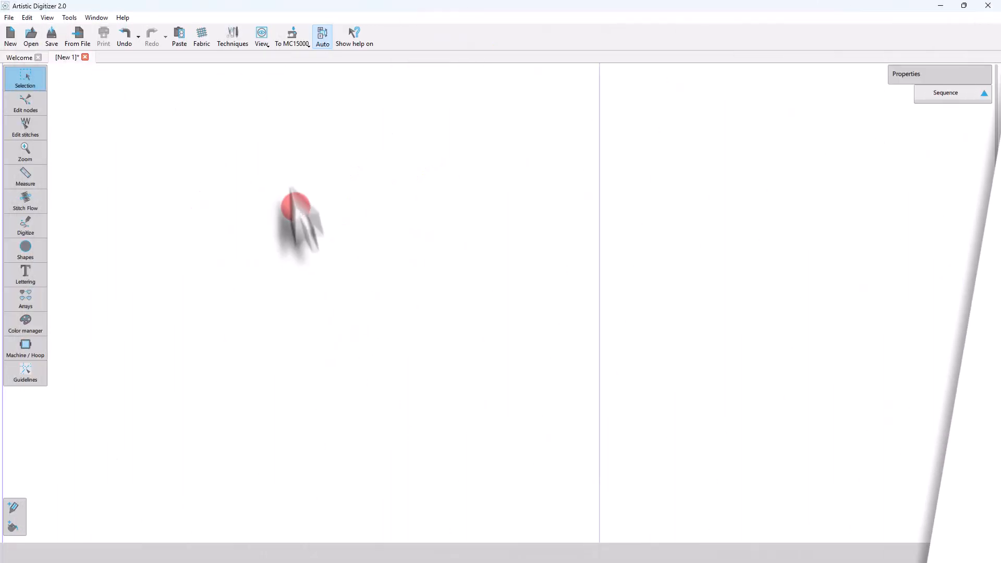
# Show the grid on the empty canvas and turn on snapping to it
pyautogui.click(357, 55)
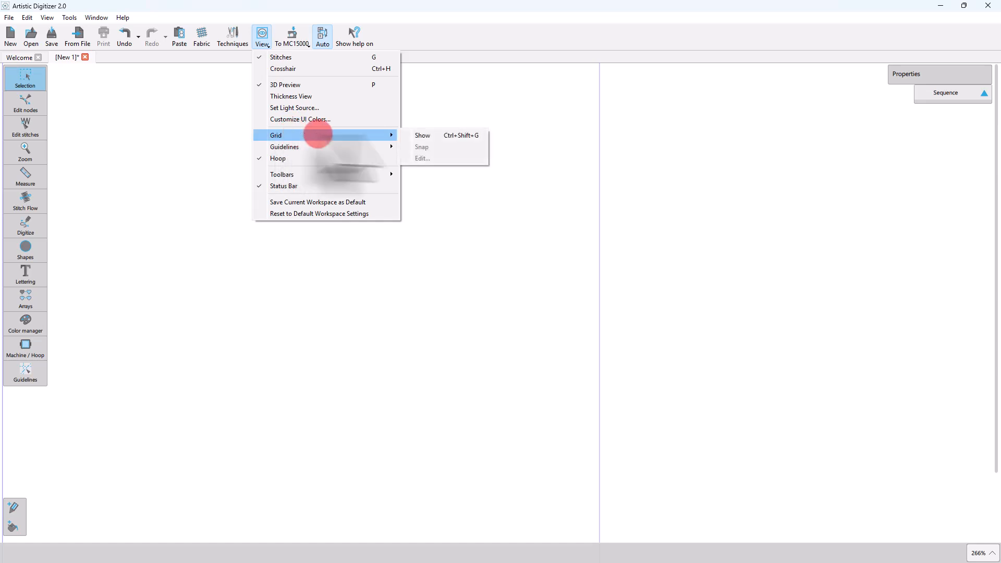
pyautogui.click(415, 136)
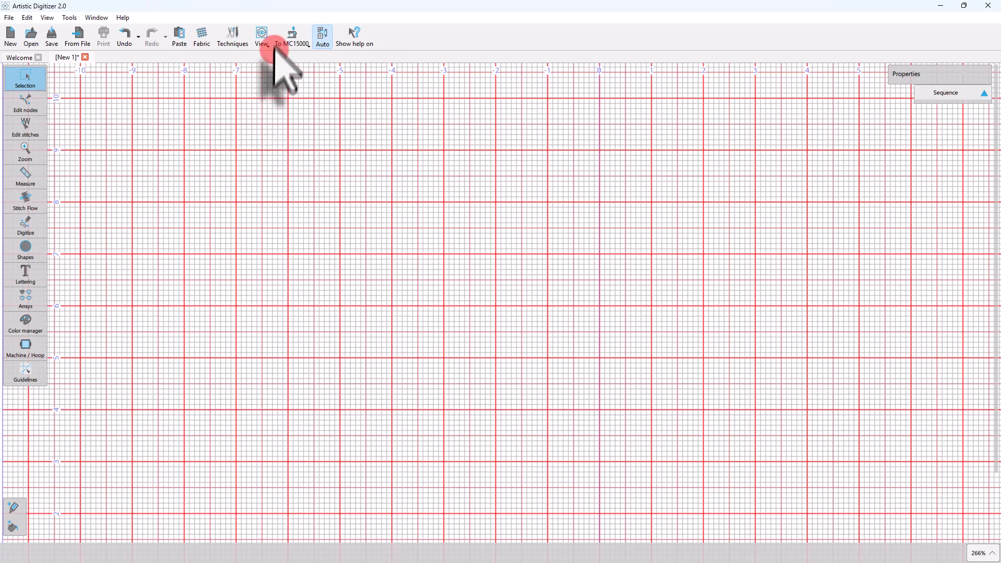
pyautogui.click(266, 32)
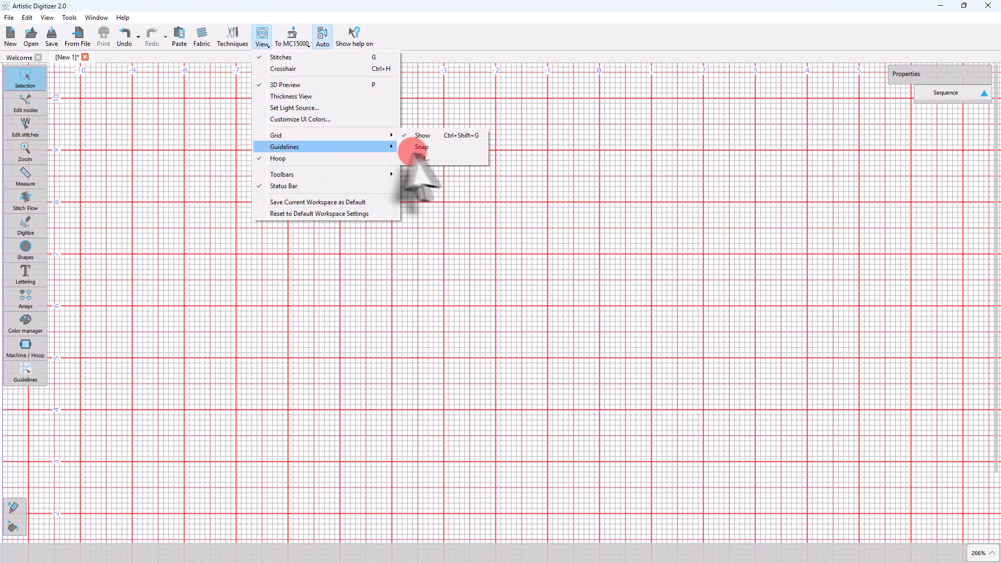
pyautogui.click(245, 190)
# Digitize a closed straight-sided diamond snapped to grid points (-9, 9), (-8, 10), (-7, 9) and (-8, 8)
pyautogui.click(26, 225)
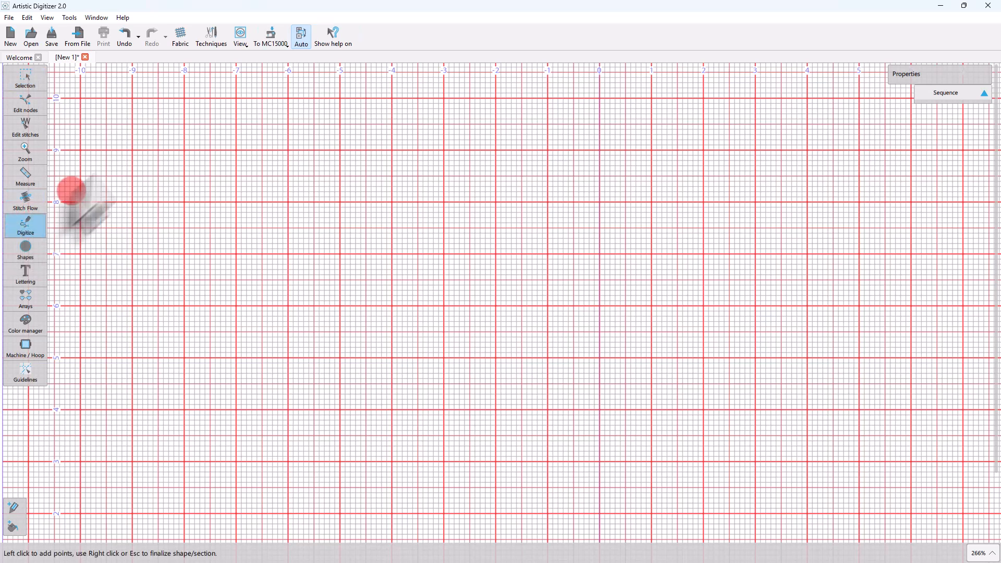
pyautogui.click(133, 150)
pyautogui.click(185, 98)
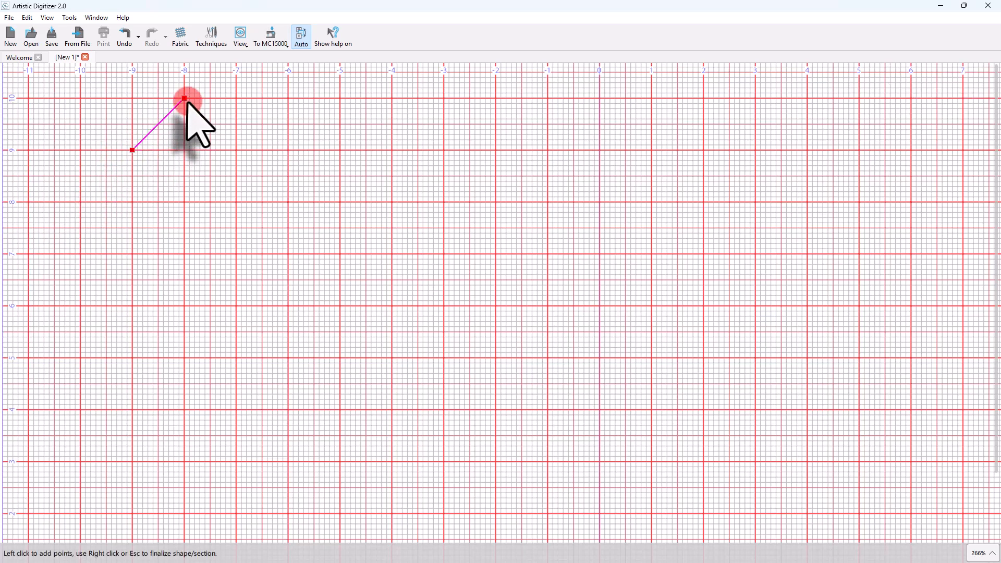
pyautogui.click(236, 150)
pyautogui.click(211, 202)
pyautogui.hotkey('ctrl', 'z')
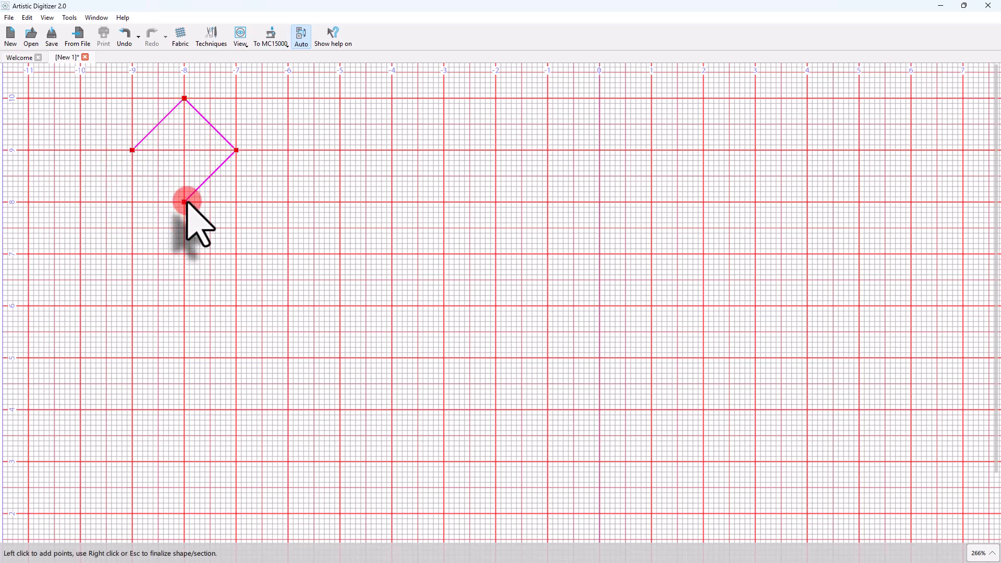
pyautogui.click(184, 202)
pyautogui.click(133, 151)
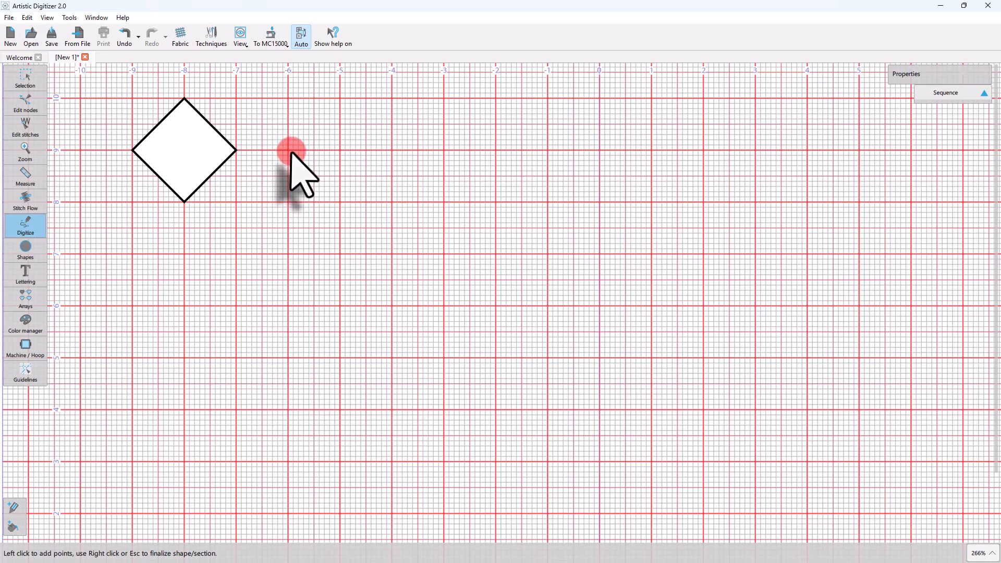
# Digitize an open zigzag from grid point (-6, 9) with its other nodes off the grid, about 15 mm wide and 4 mm high
pyautogui.click(289, 151)
pyautogui.click(288, 125)
pyautogui.moveTo(305, 126)
pyautogui.mouseDown()
pyautogui.moveTo(323, 115)
pyautogui.moveTo(301, 125)
pyautogui.moveTo(307, 136)
pyautogui.mouseUp()
pyautogui.click(327, 129)
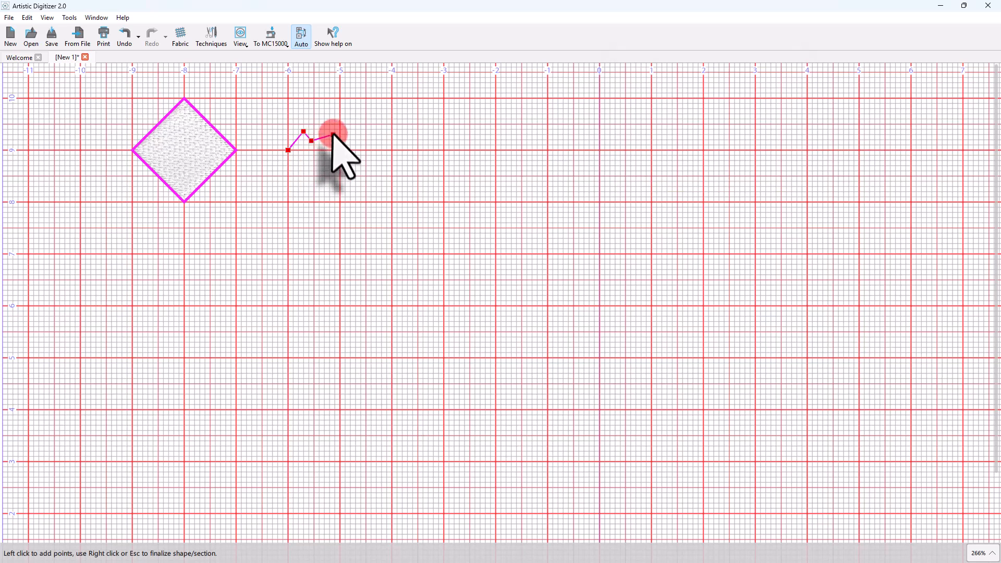
pyautogui.click(367, 140)
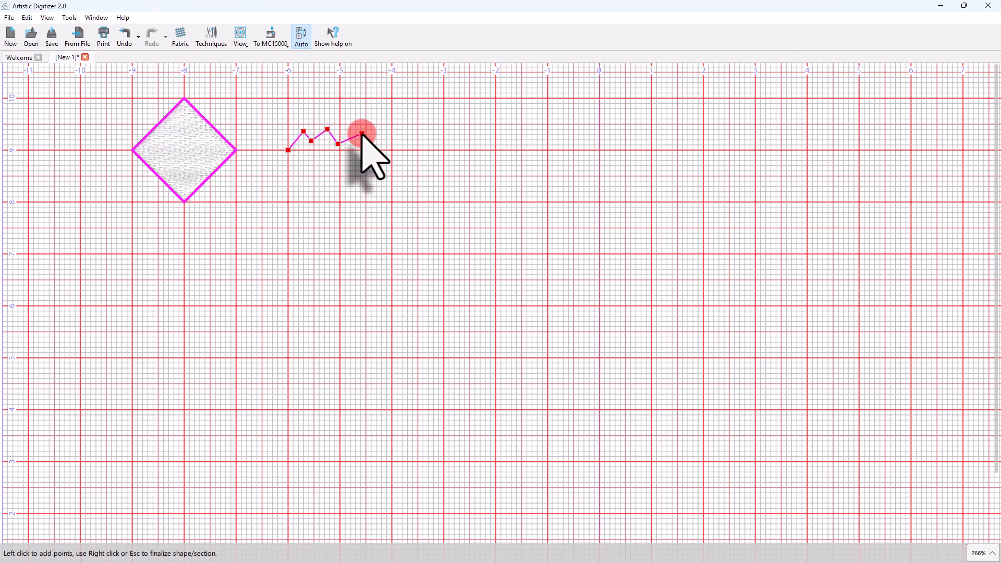
pyautogui.rightClick(364, 134)
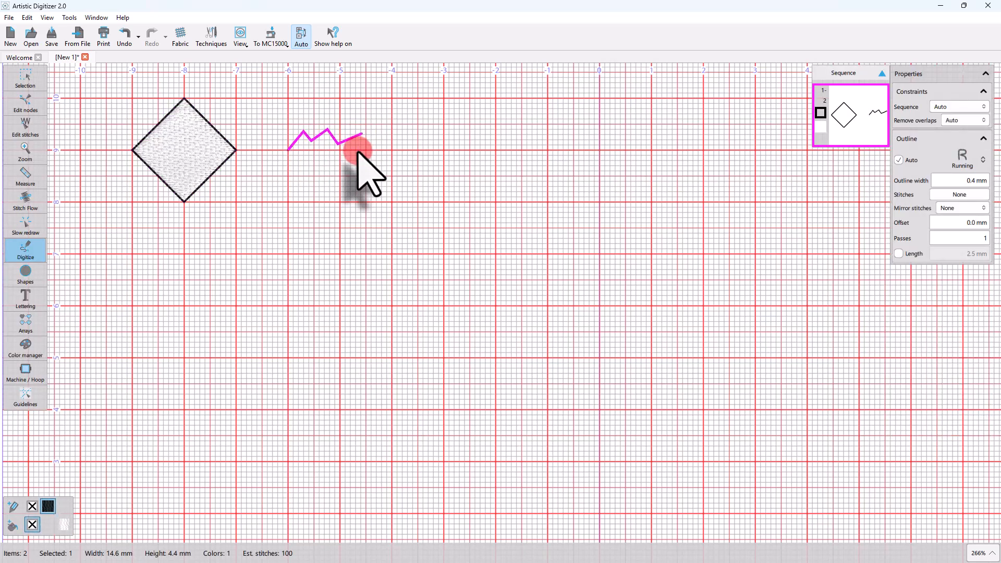
# Turn off snapping to the grid while keeping the grid displayed
pyautogui.click(240, 37)
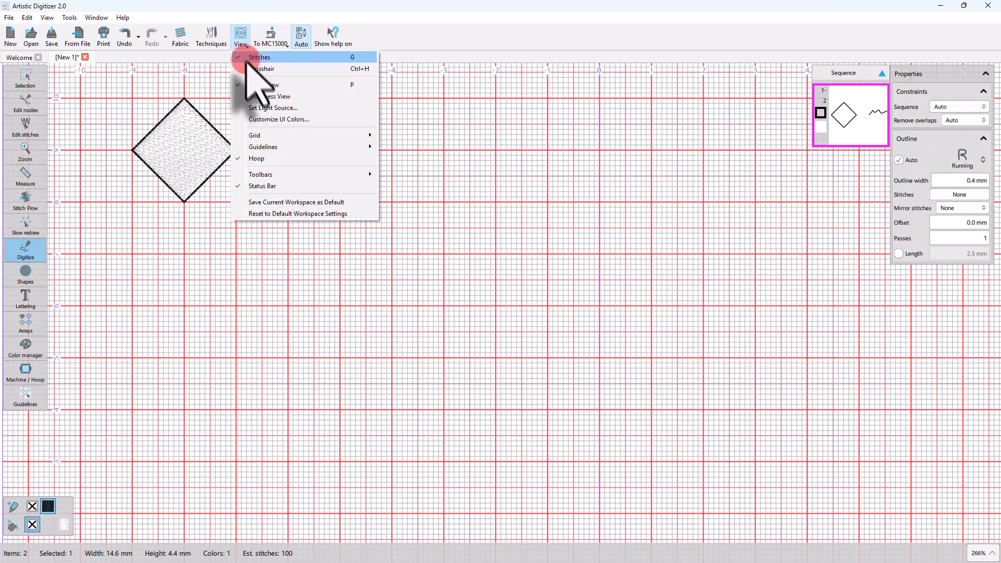
pyautogui.moveTo(324, 136)
pyautogui.click(395, 140)
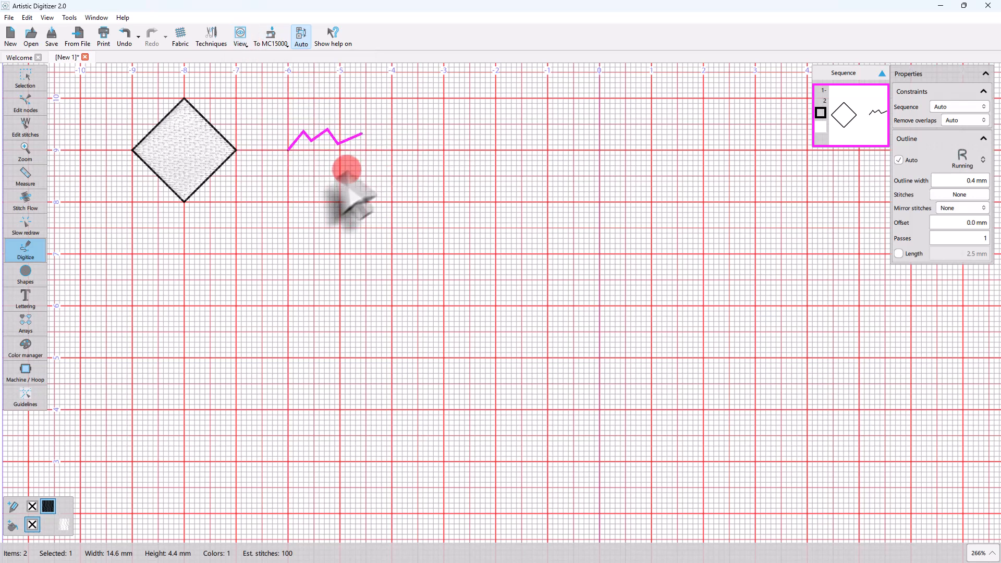
# Start another open zigzag just beyond the first one with freely placed straight nodes off the grid
pyautogui.click(372, 160)
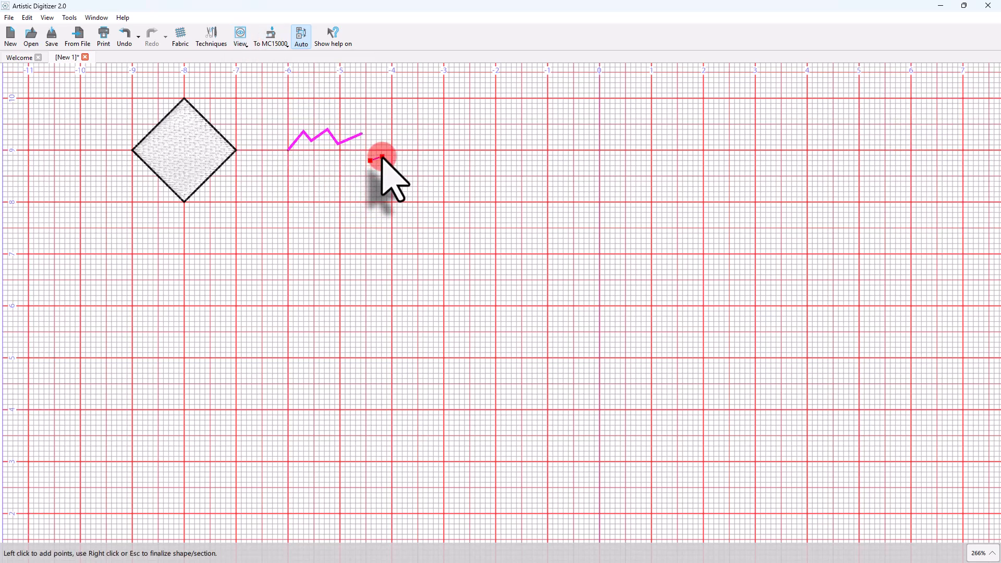
pyautogui.click(401, 169)
pyautogui.click(423, 155)
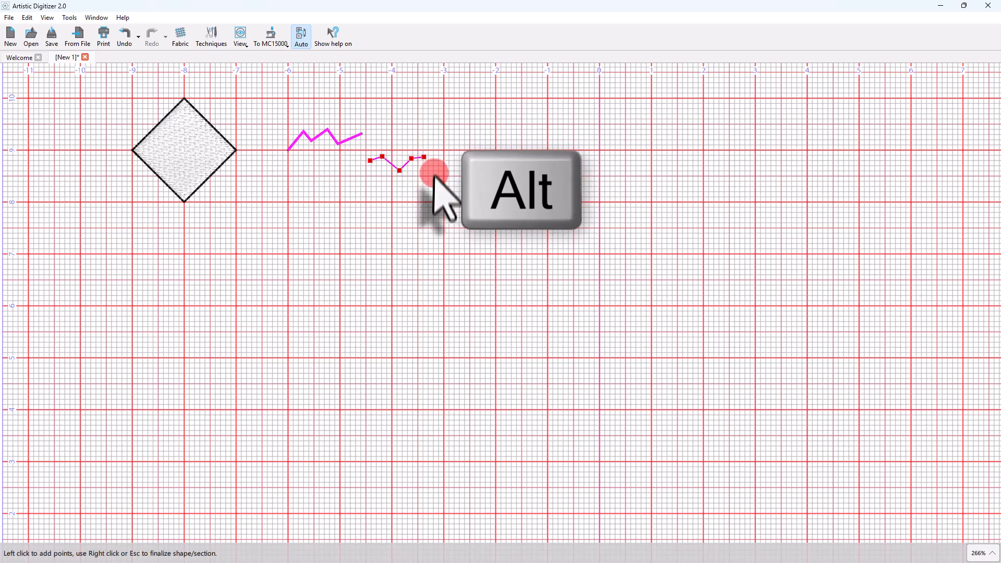
# Continue the zigzag with nodes temporarily snapped to the grid, alternating between heights 8.5 and 9 and reaching grid point (-1, 8.5)
pyautogui.keyDown('alt'); pyautogui.click(445, 177); pyautogui.keyUp('alt')
pyautogui.keyDown('alt'); pyautogui.click(471, 150); pyautogui.keyUp('alt')
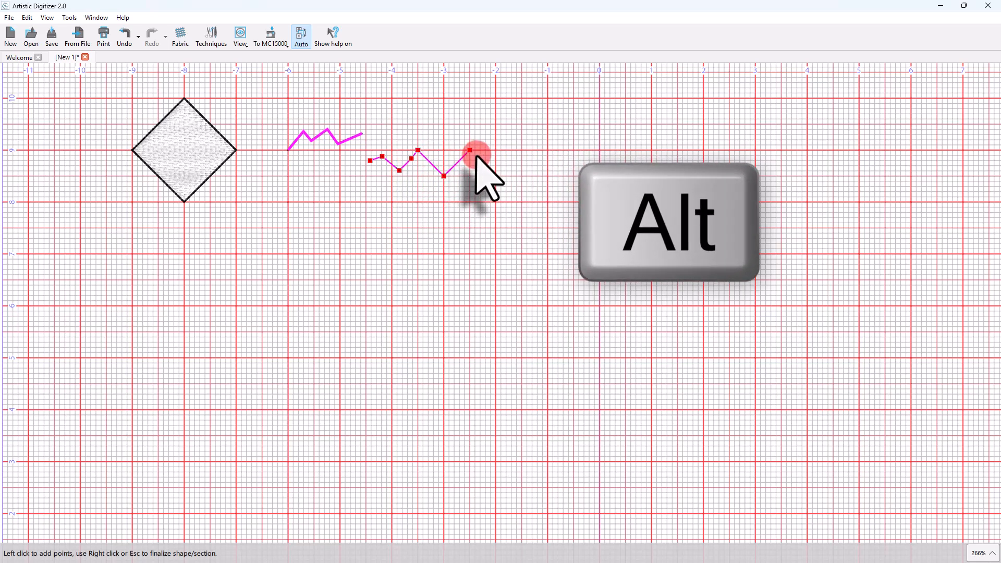
pyautogui.keyDown('alt'); pyautogui.click(496, 176); pyautogui.keyUp('alt')
pyautogui.keyDown('alt'); pyautogui.click(522, 151); pyautogui.keyUp('alt')
pyautogui.keyDown('alt'); pyautogui.click(549, 176); pyautogui.keyUp('alt')
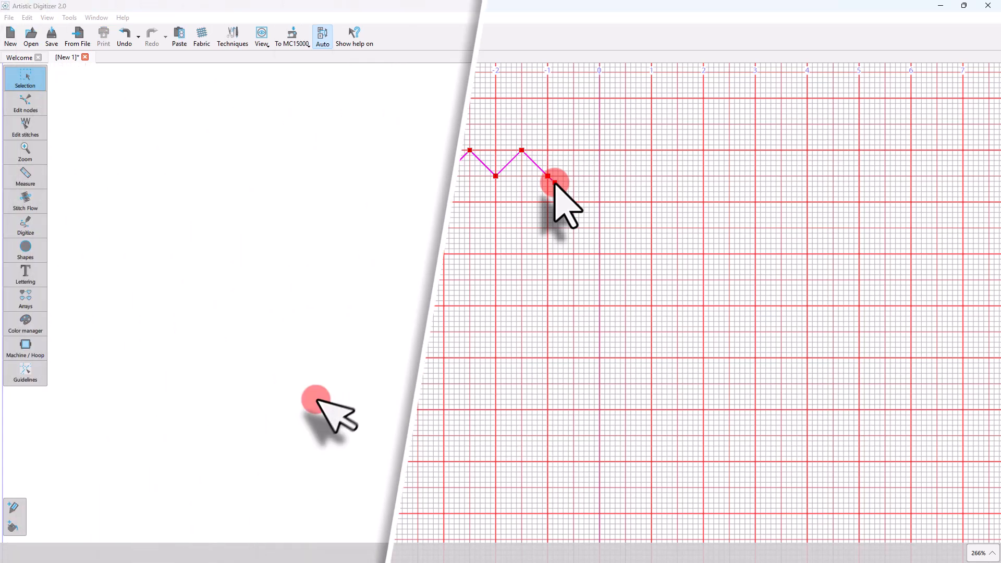
# Digitize a closed four-corner diamond section on the empty canvas, about 18 mm wide and 24.5 mm high
pyautogui.click(24, 226)
pyautogui.click(64, 221)
pyautogui.click(144, 179)
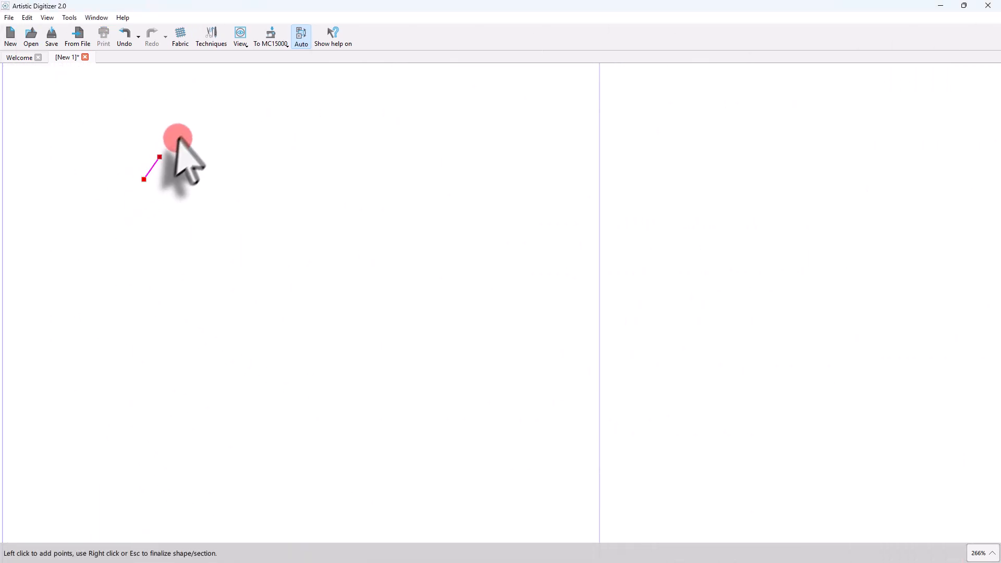
pyautogui.click(188, 112)
pyautogui.click(235, 173)
pyautogui.click(235, 178)
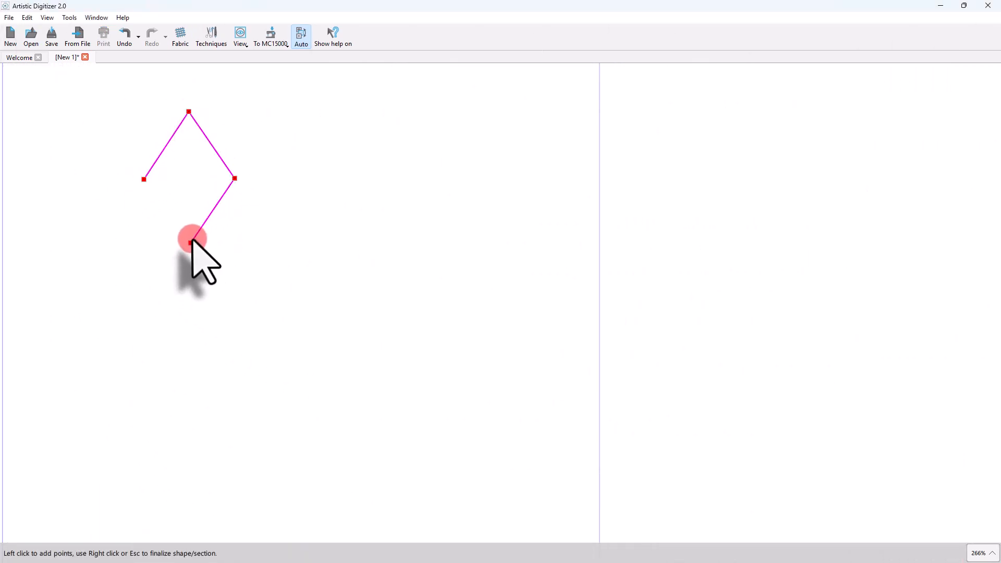
pyautogui.click(192, 237)
pyautogui.rightClick(157, 180)
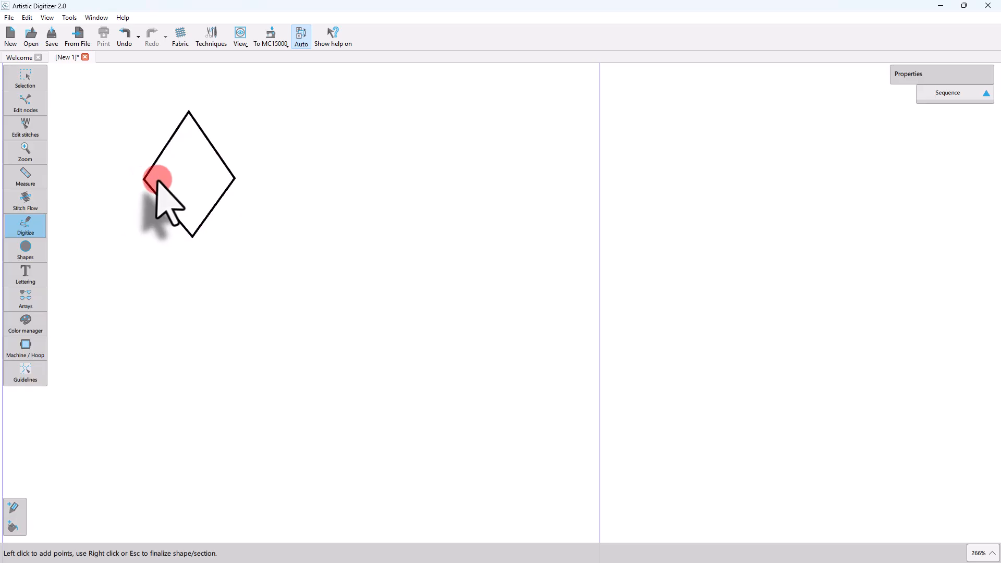
# Draw a smaller closed diamond section inside the first, and finalize both sections as one shape with a hole
pyautogui.click(159, 178)
pyautogui.click(191, 137)
pyautogui.click(219, 178)
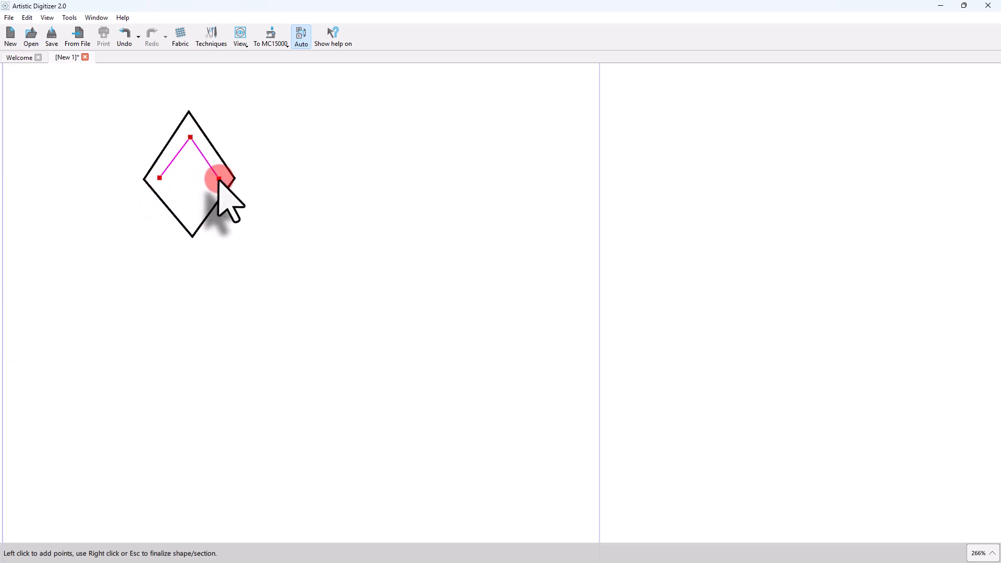
pyautogui.click(189, 216)
pyautogui.click(156, 180)
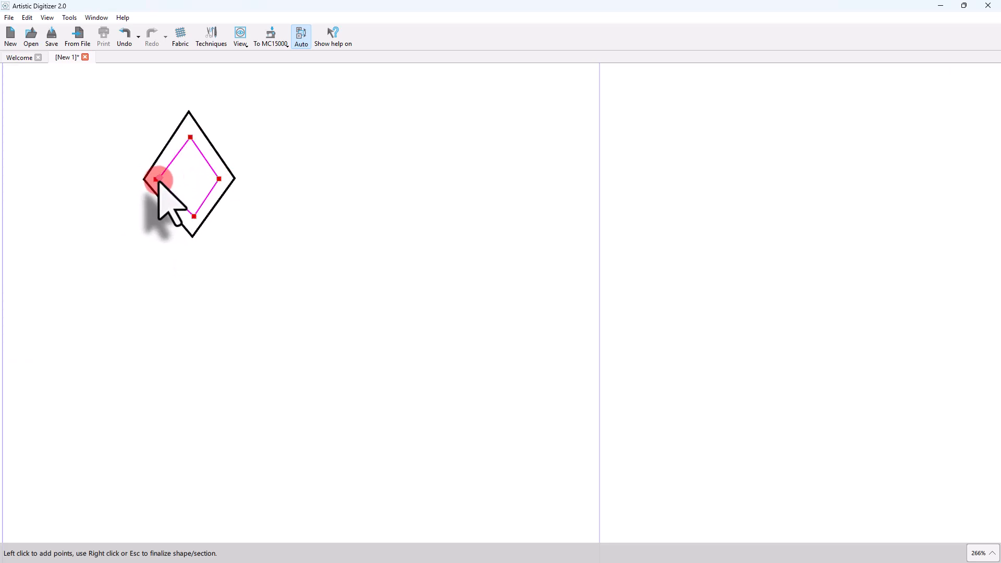
pyautogui.rightClick(160, 178)
pyautogui.rightClick(181, 188)
pyautogui.click(272, 199)
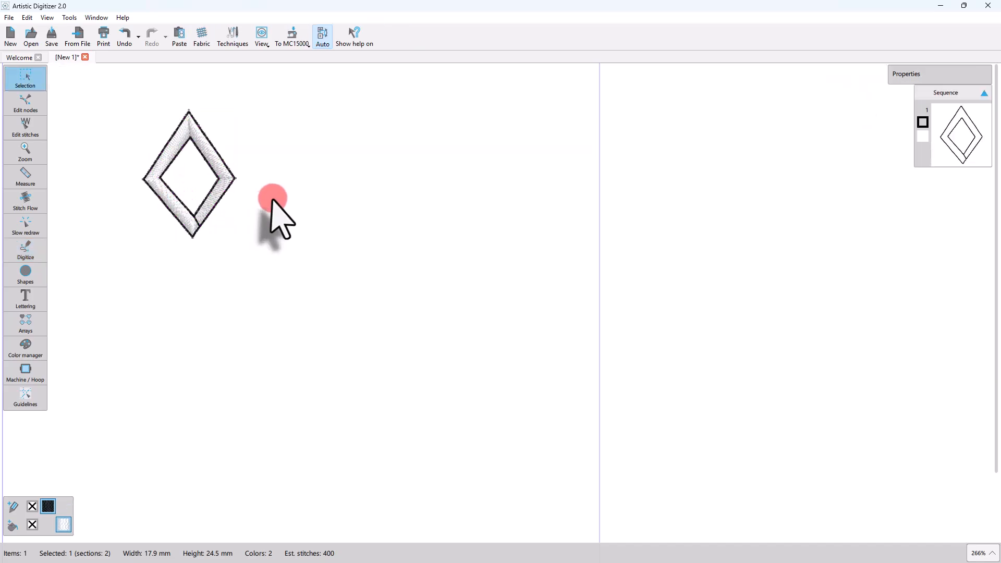